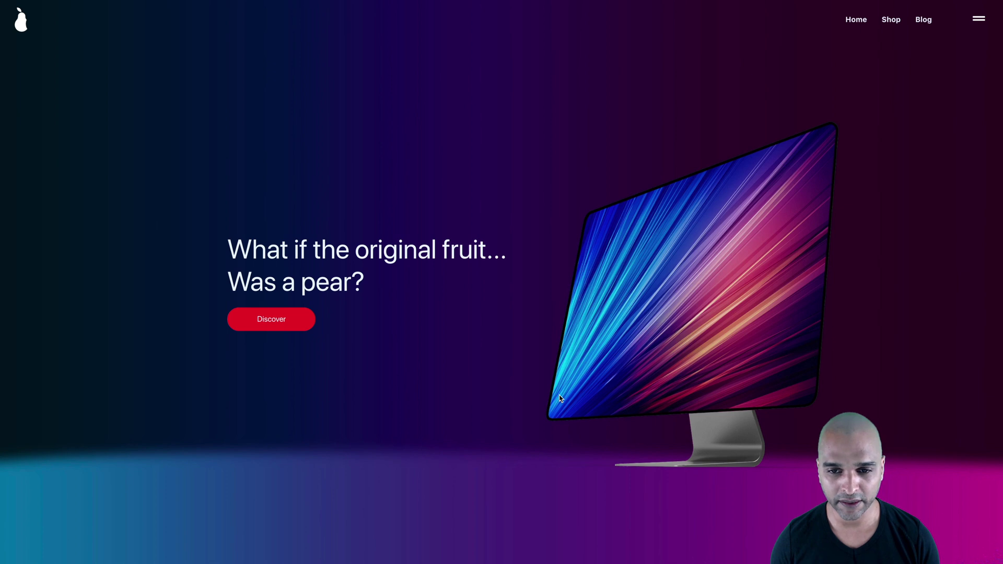
# - Scroll the iPad preview and confirm the back-to-top button returns to the hero
pyautogui.scroll(-2, 558, 423)
pyautogui.scroll(-3, 558, 423)
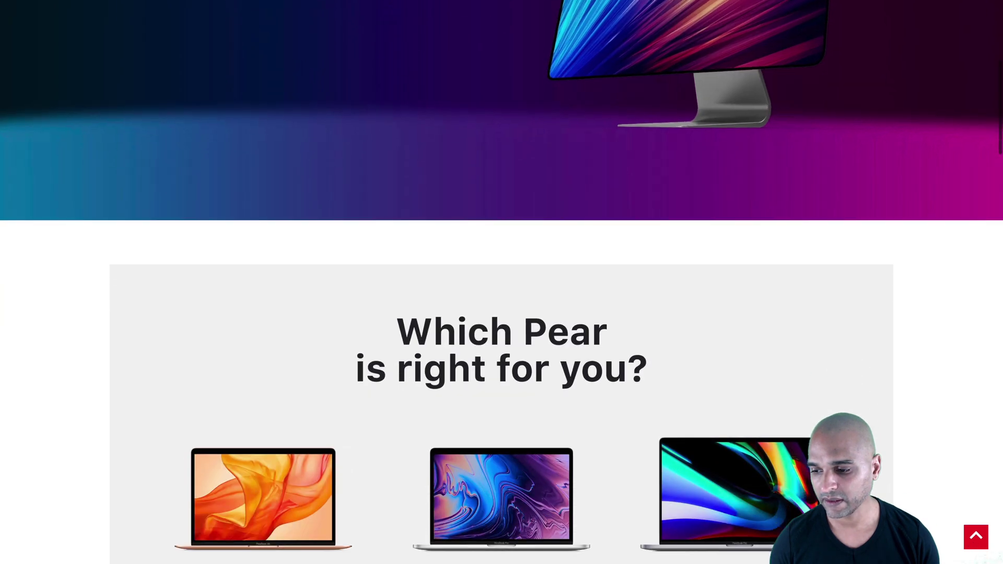
pyautogui.click(975, 537)
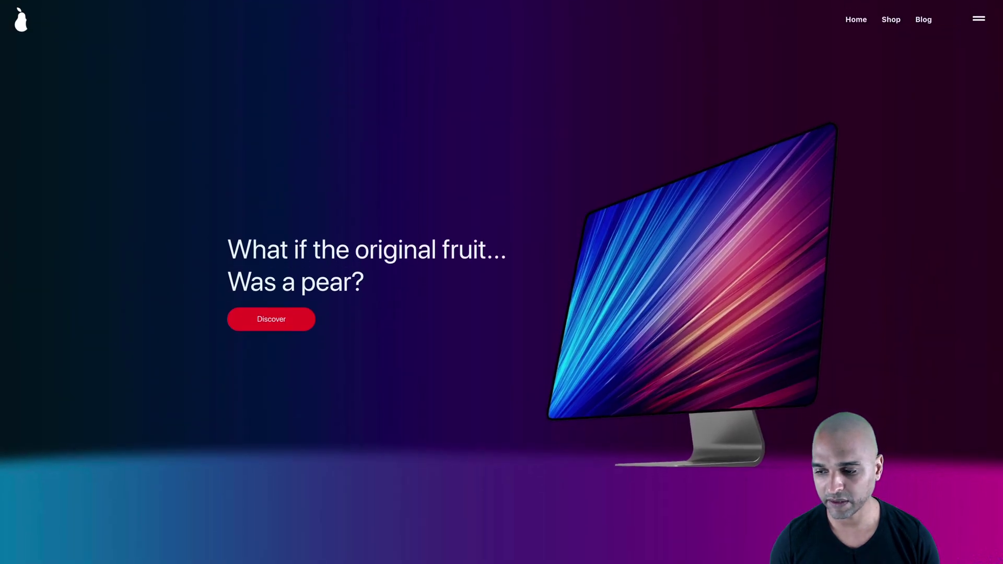
pyautogui.scroll(-20, 975, 537)
pyautogui.scroll(-18, 970, 547)
pyautogui.click(970, 547)
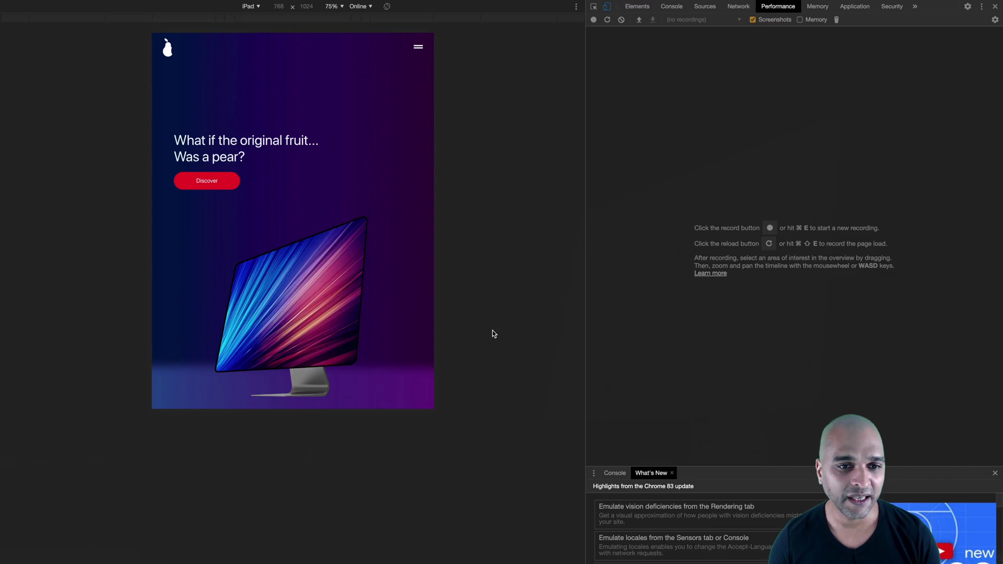
pyautogui.scroll(-5, 329, 264)
pyautogui.scroll(-15, 329, 264)
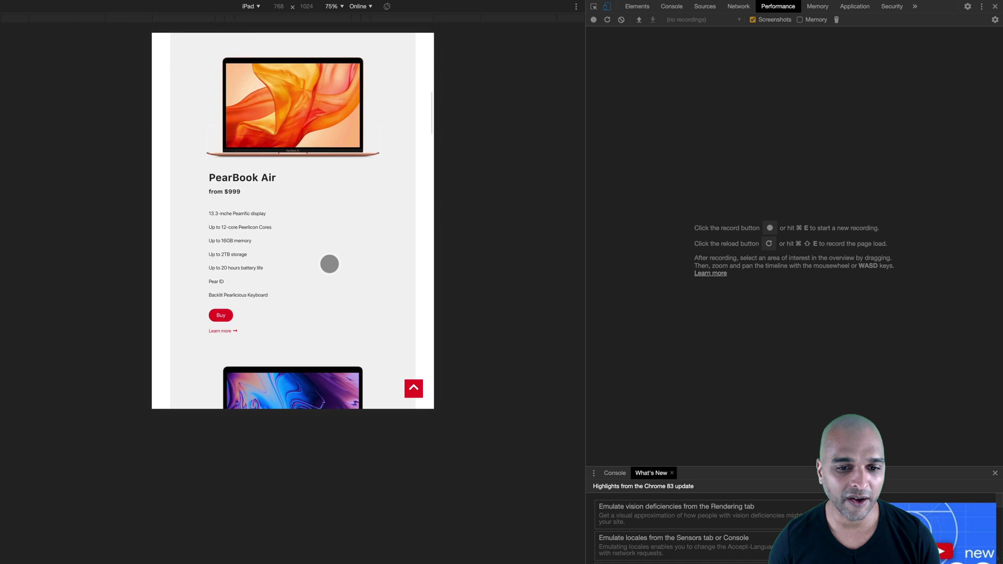
pyautogui.scroll(1, 423, 396)
pyautogui.click(422, 395)
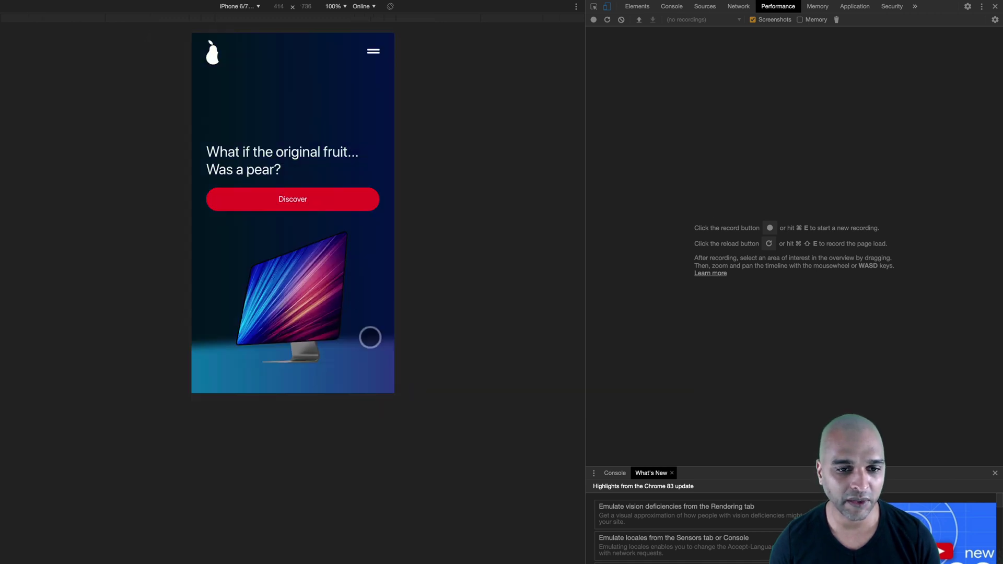
# - On iPhone 6/7/8, test back-to-top, then open and close the hamburger menu
pyautogui.scroll(-5, 370, 337)
pyautogui.scroll(-3, 370, 336)
pyautogui.click(378, 380)
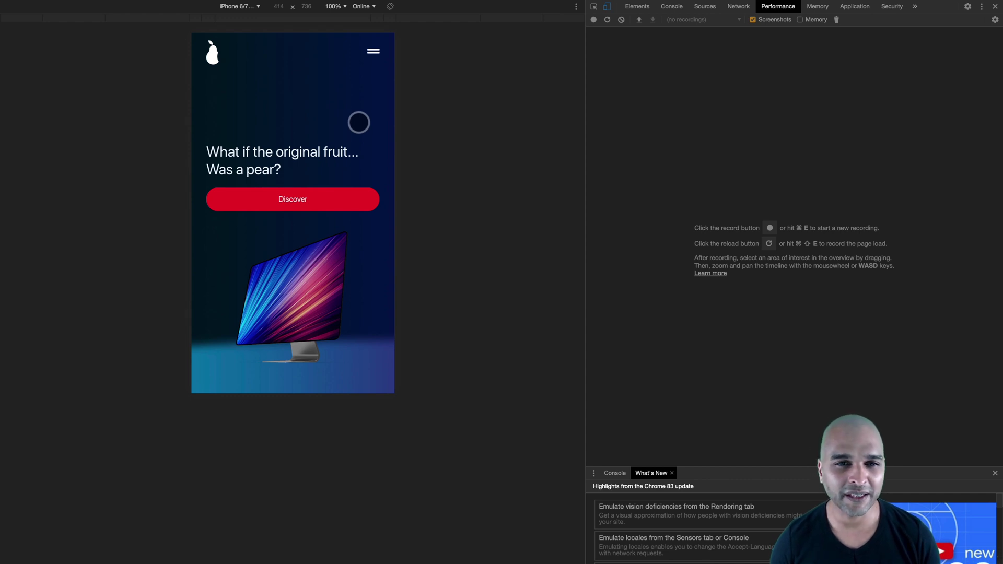
pyautogui.click(375, 54)
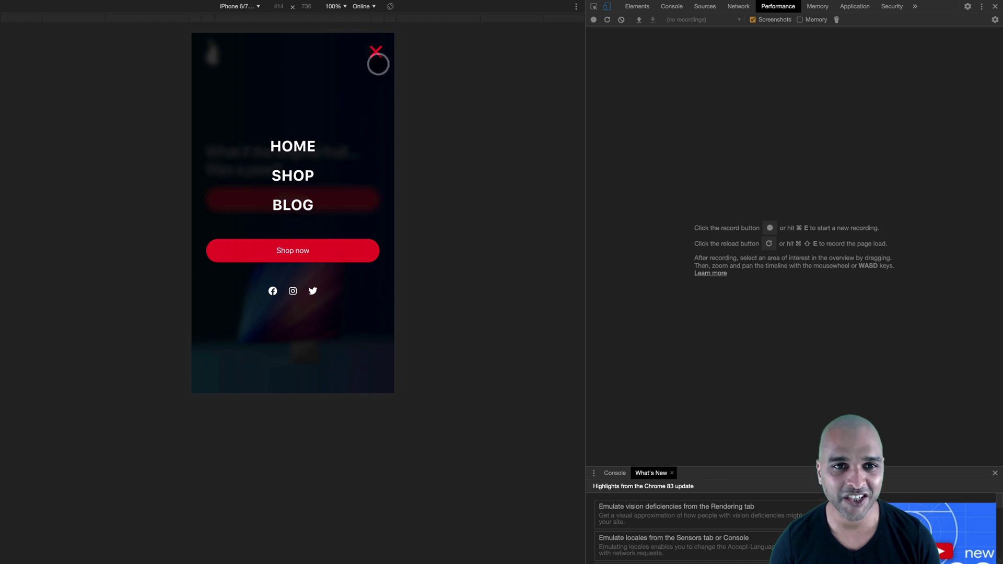
pyautogui.click(378, 56)
pyautogui.scroll(-10, 326, 154)
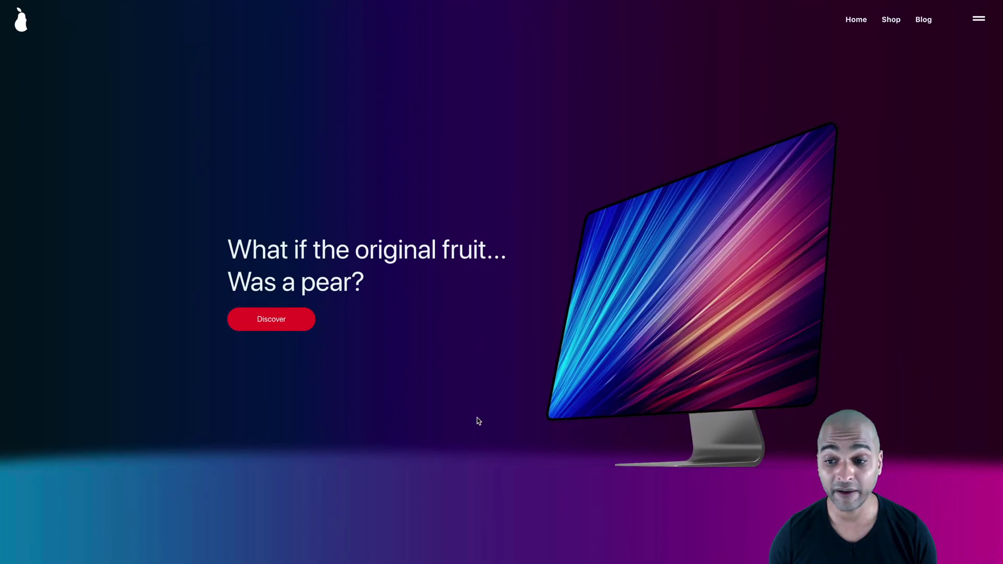
# - Scroll to the default Astra copyright footer, jump to the top with Home, and scroll back down
pyautogui.scroll(-15, 478, 421)
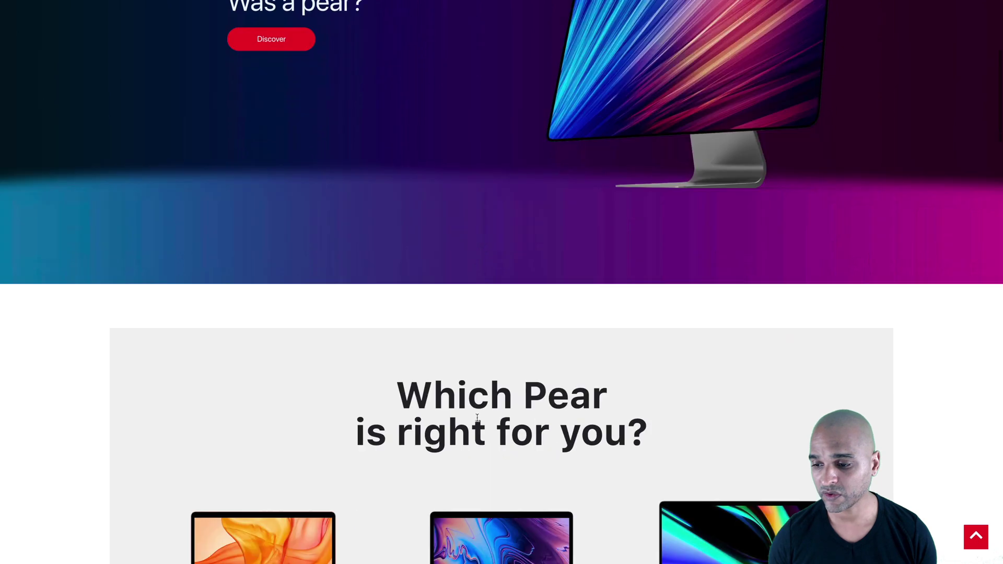
pyautogui.scroll(-15, 477, 421)
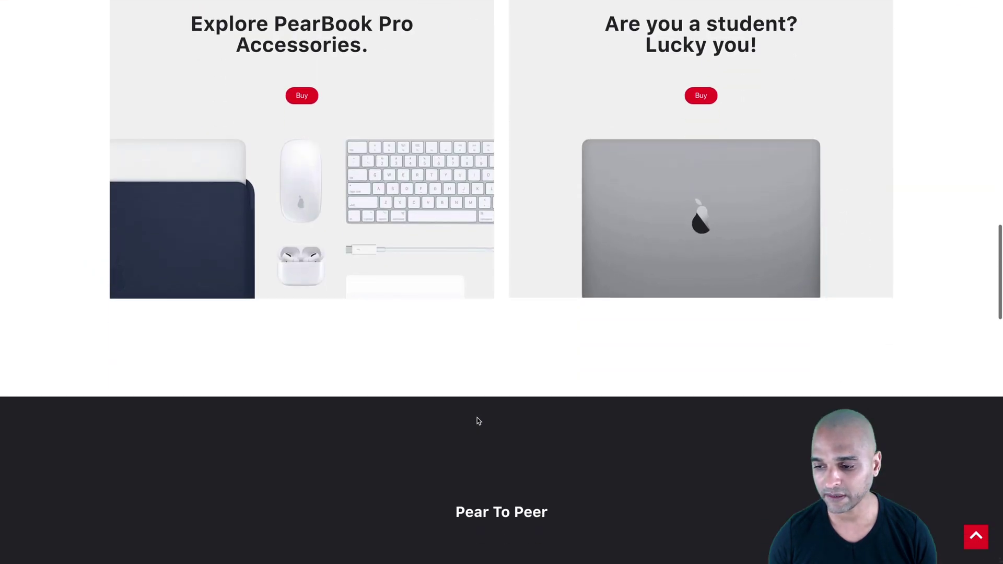
pyautogui.scroll(-15, 478, 419)
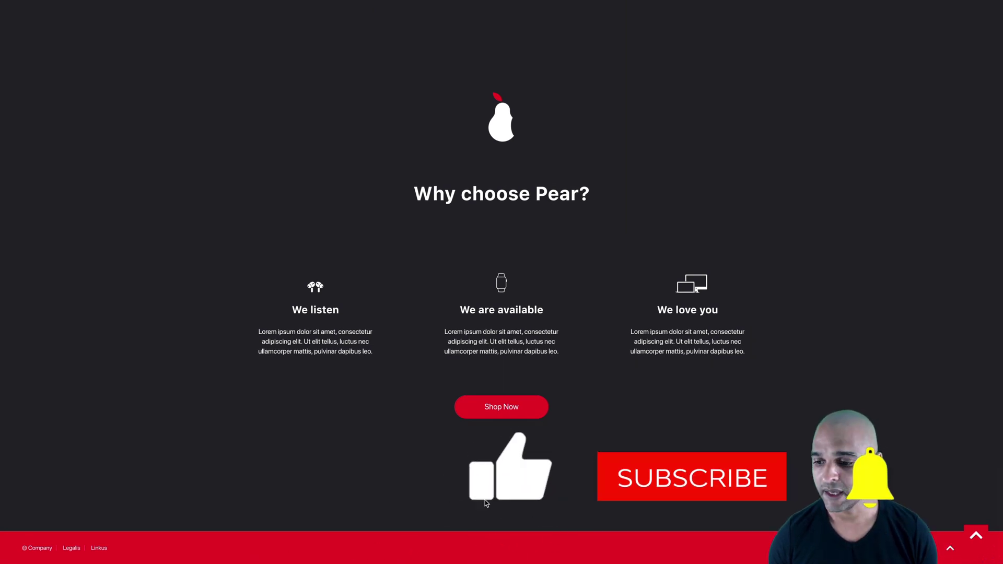
pyautogui.press('Home')
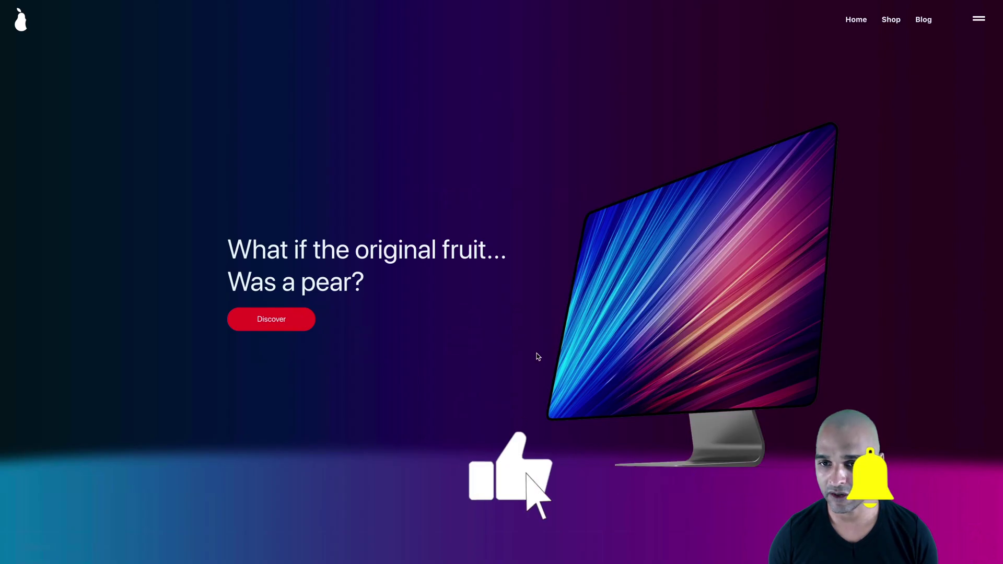
pyautogui.scroll(-7, 470, 425)
pyautogui.scroll(-20, 469, 423)
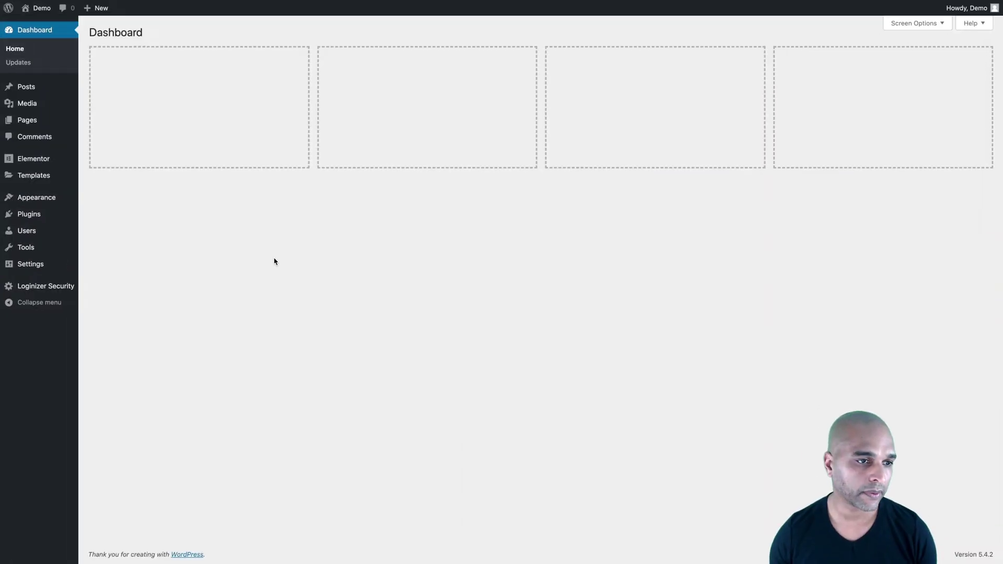
# - Add a new Theme Builder template of type Footer named 'My footer'
pyautogui.moveTo(47, 173)
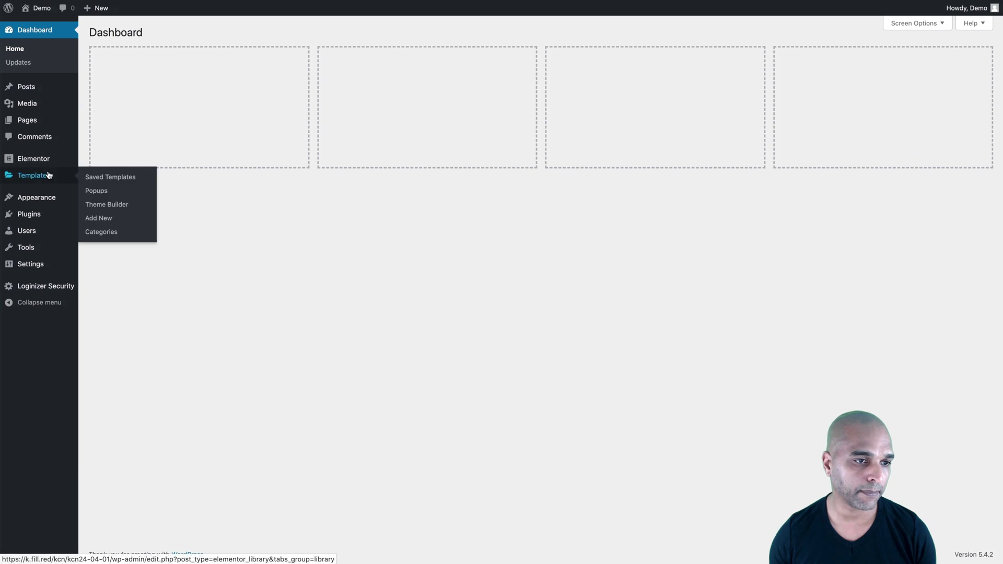
pyautogui.click(103, 206)
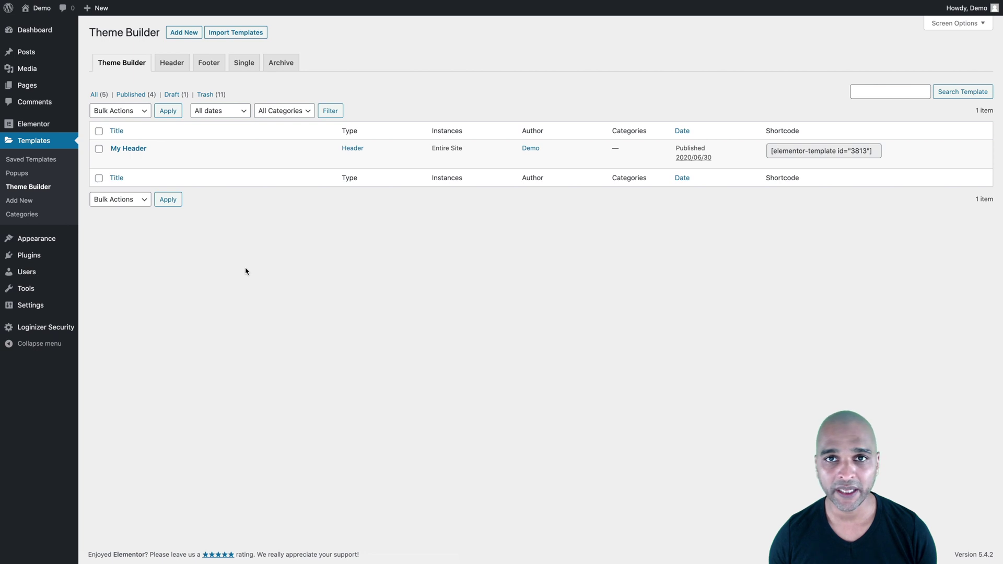
pyautogui.click(182, 35)
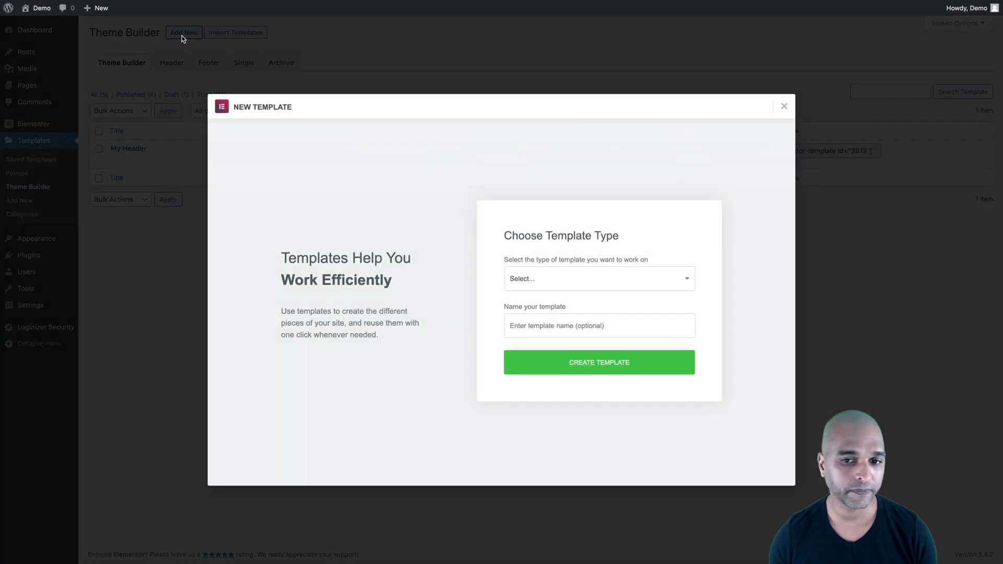
pyautogui.click(517, 274)
pyautogui.click(517, 325)
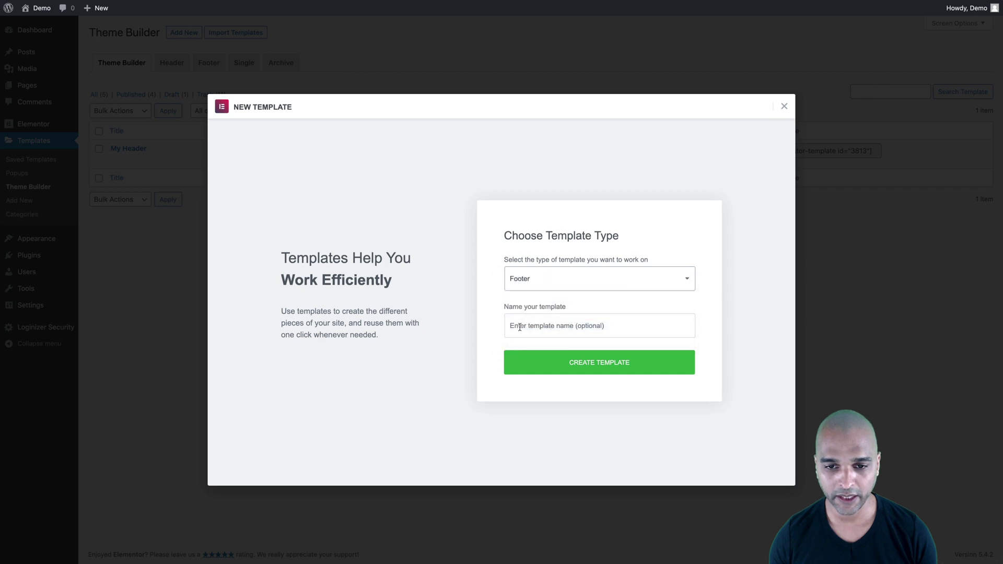
pyautogui.click(520, 327)
pyautogui.write('My')
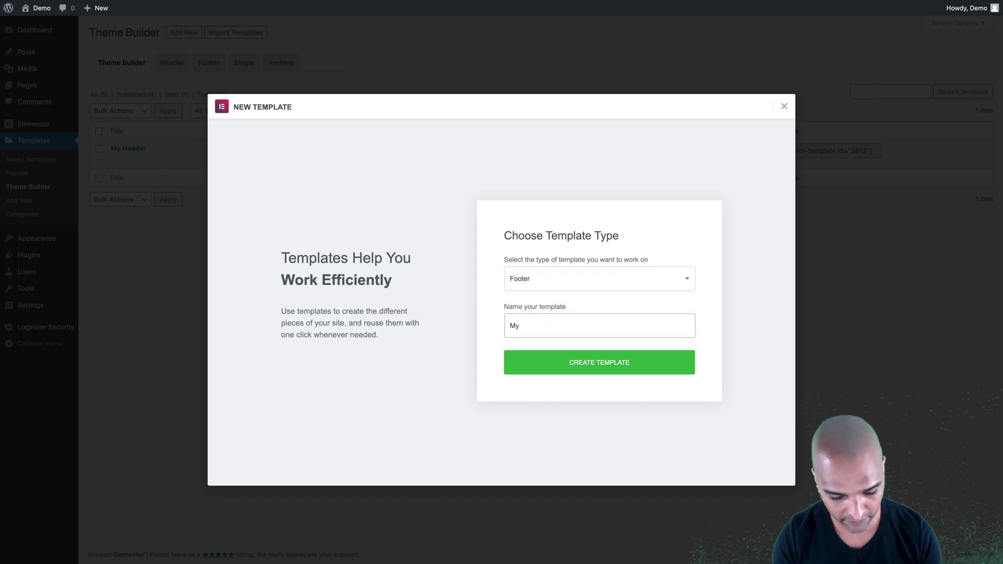
pyautogui.write(' footer')
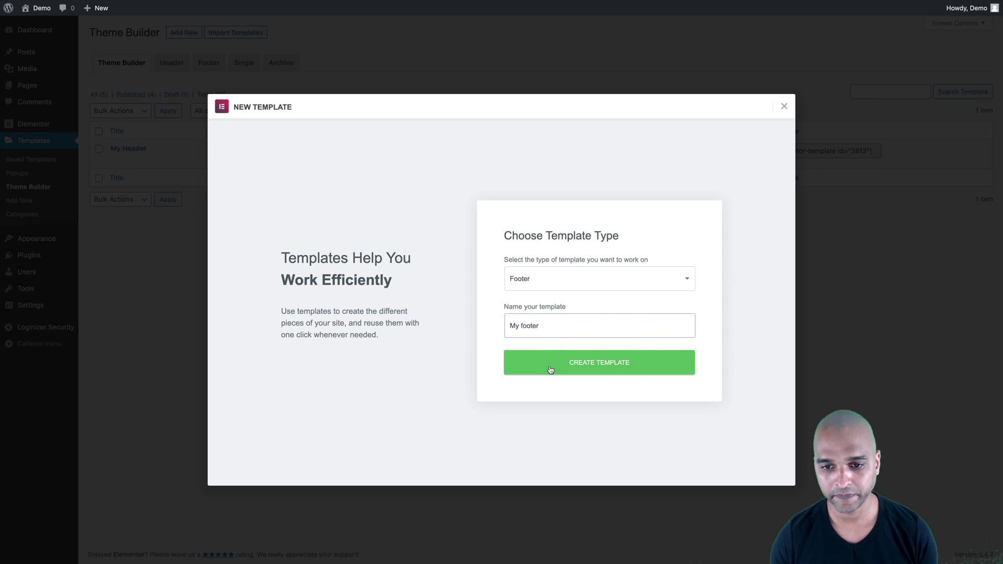
# - Create the My footer template, dismiss the library, and add a three-column section
pyautogui.click(551, 370)
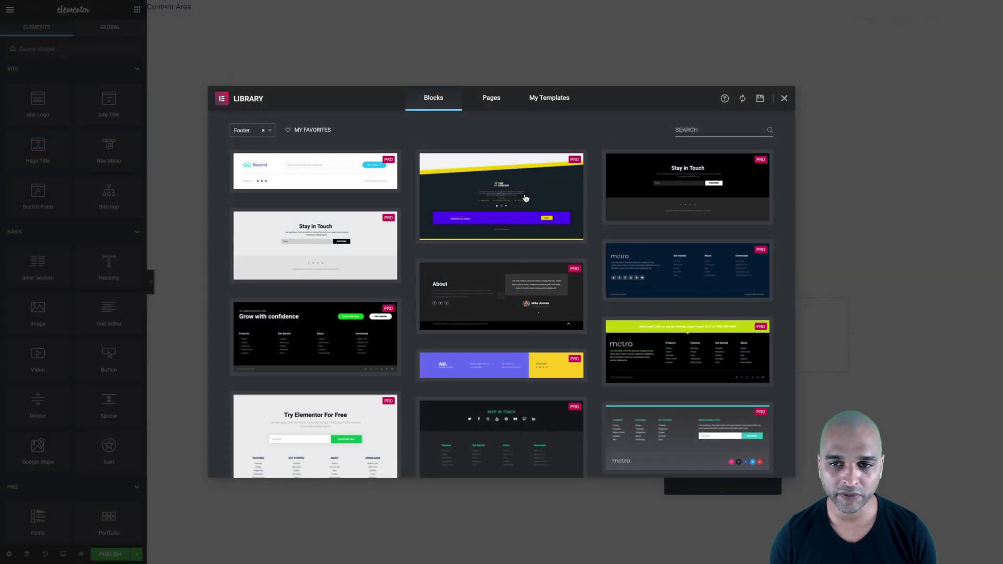
pyautogui.click(785, 100)
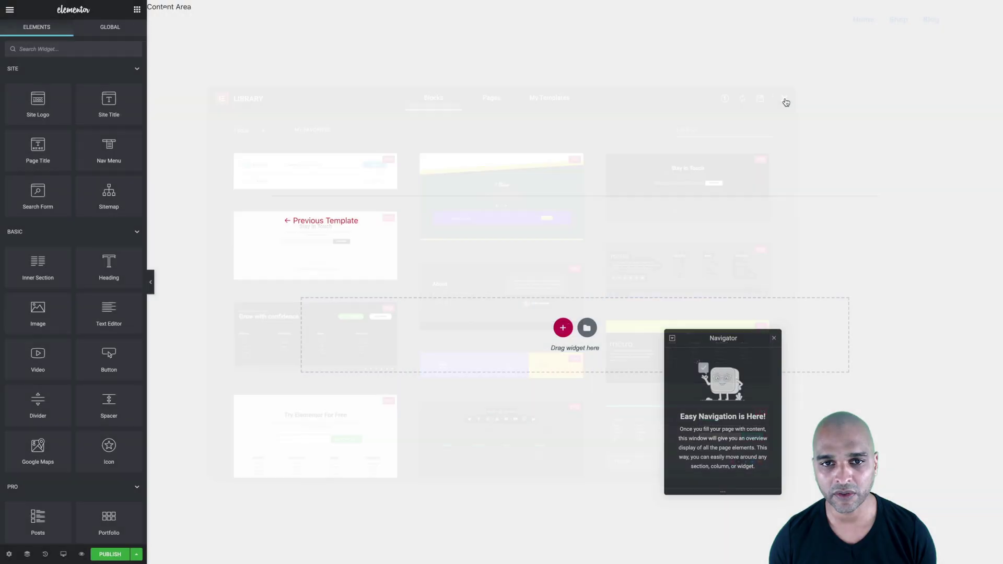
pyautogui.click(562, 330)
pyautogui.moveTo(680, 344); pyautogui.dragTo(831, 142)
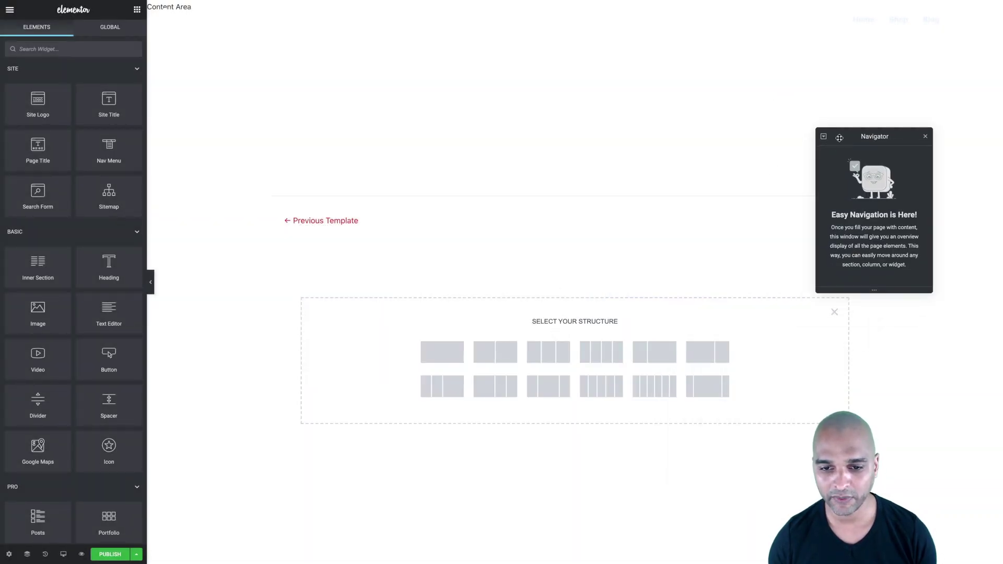
pyautogui.click(543, 354)
pyautogui.moveTo(858, 137); pyautogui.dragTo(886, 50)
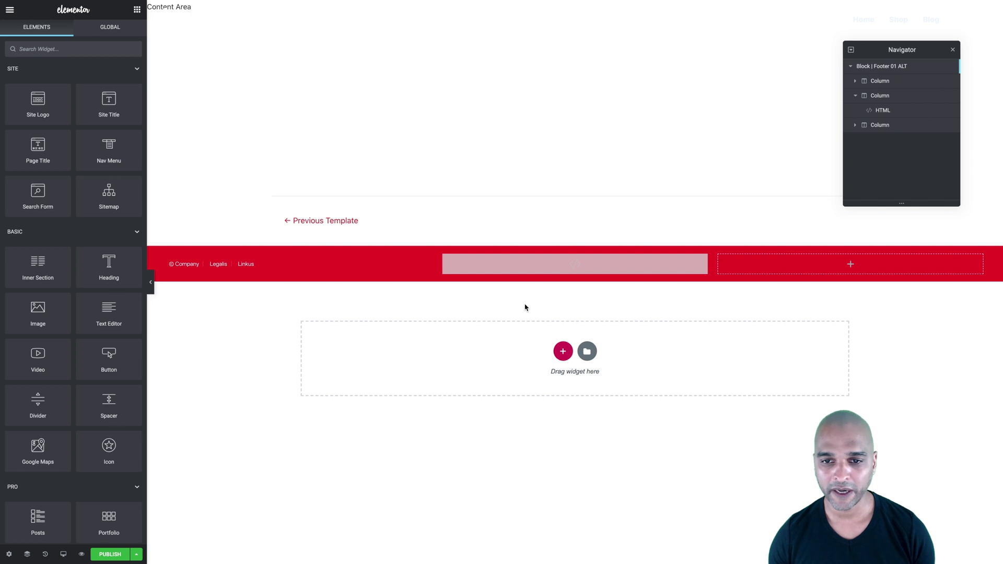
pyautogui.moveTo(574, 244)
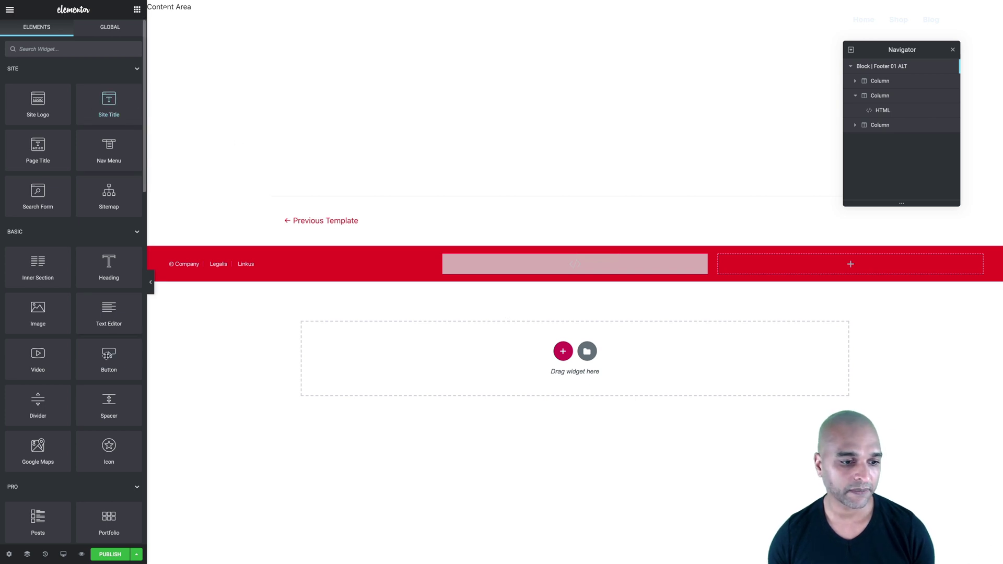
# - Place an Icon widget in the middle column and replace the star with Chevron down
pyautogui.moveTo(105, 448); pyautogui.dragTo(516, 255)
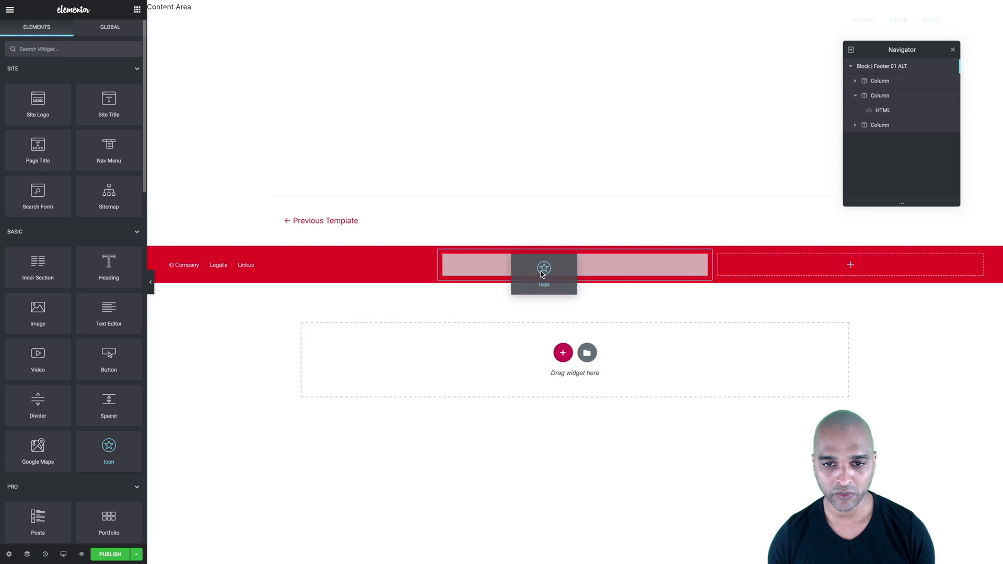
pyautogui.moveTo(542, 276); pyautogui.dragTo(542, 275)
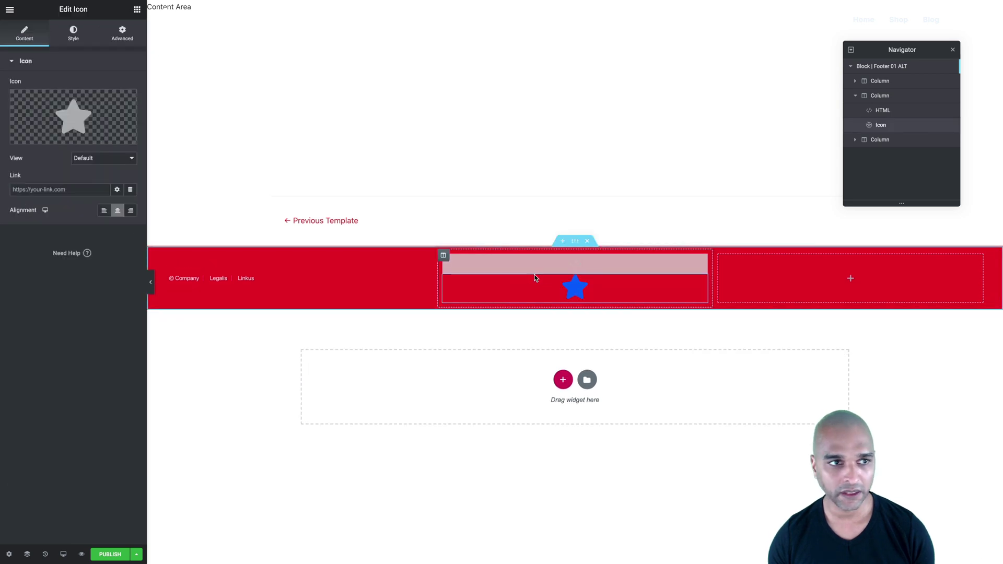
pyautogui.moveTo(72, 117)
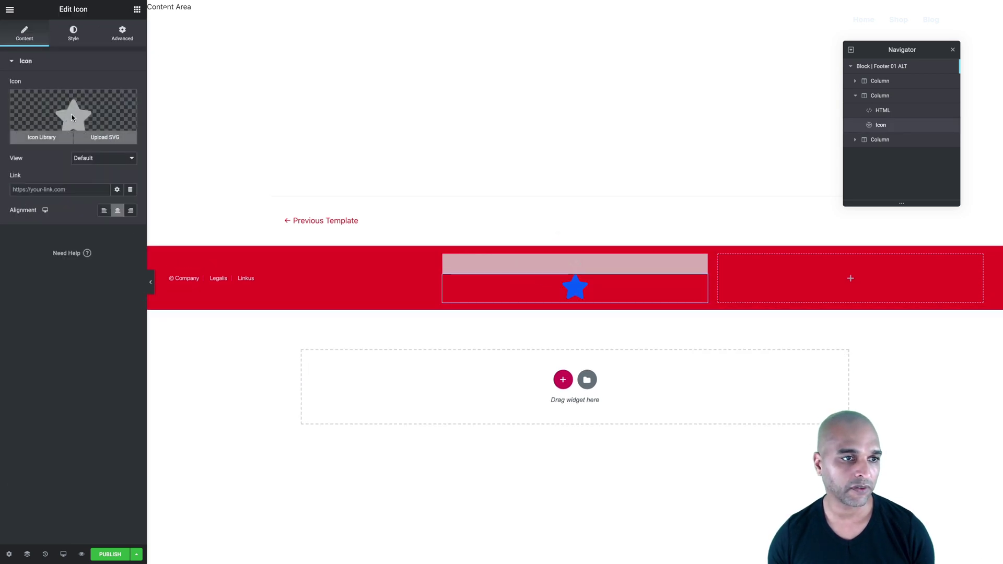
pyautogui.click(72, 117)
pyautogui.click(559, 133)
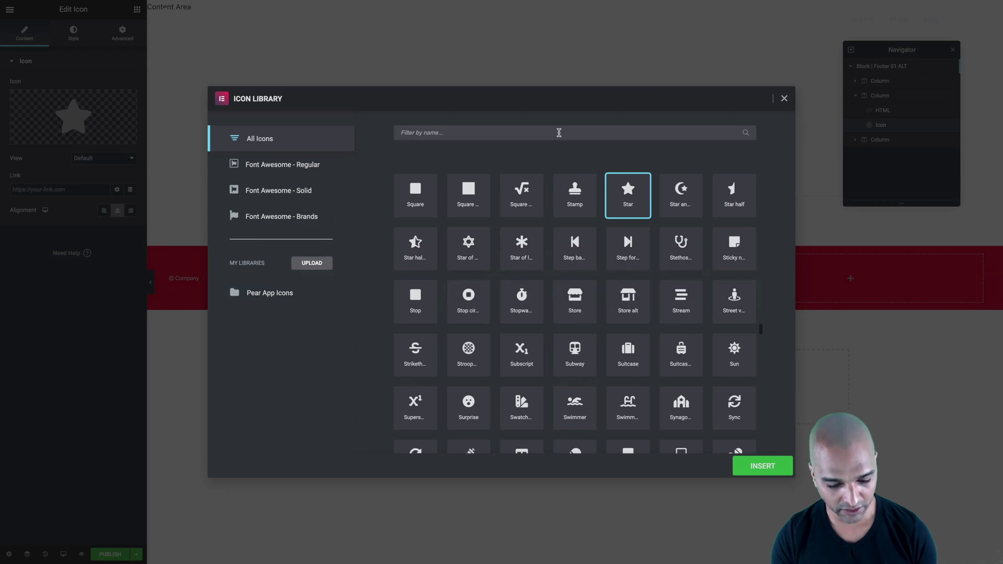
pyautogui.write('down')
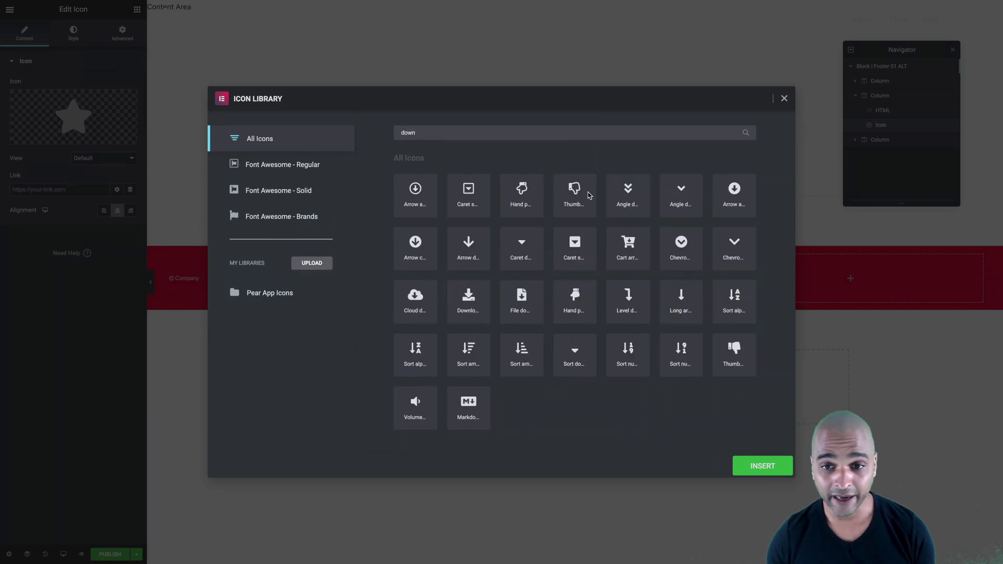
pyautogui.click(731, 245)
pyautogui.click(763, 466)
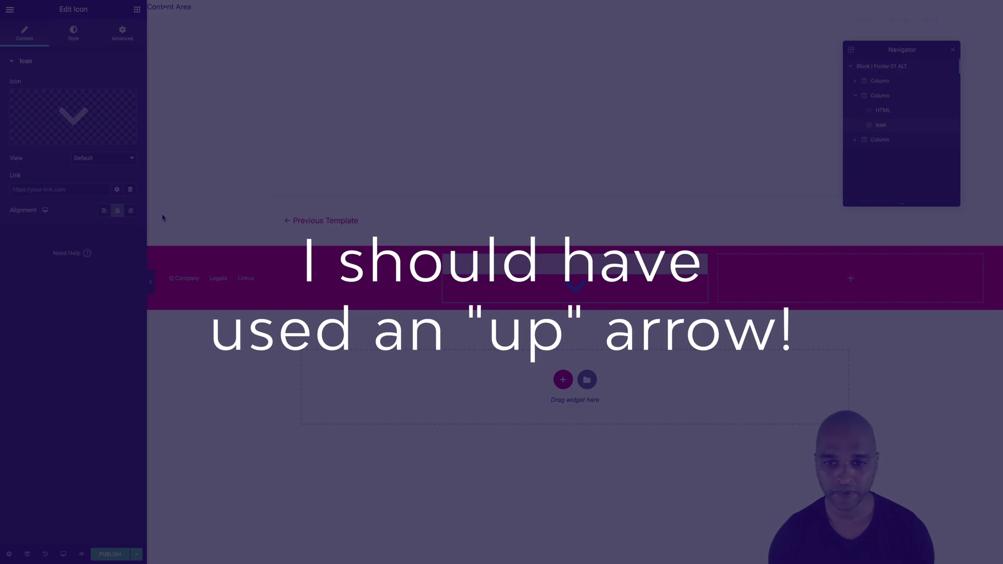
# - Set the icon's link to #mytopdiv
pyautogui.click(36, 189)
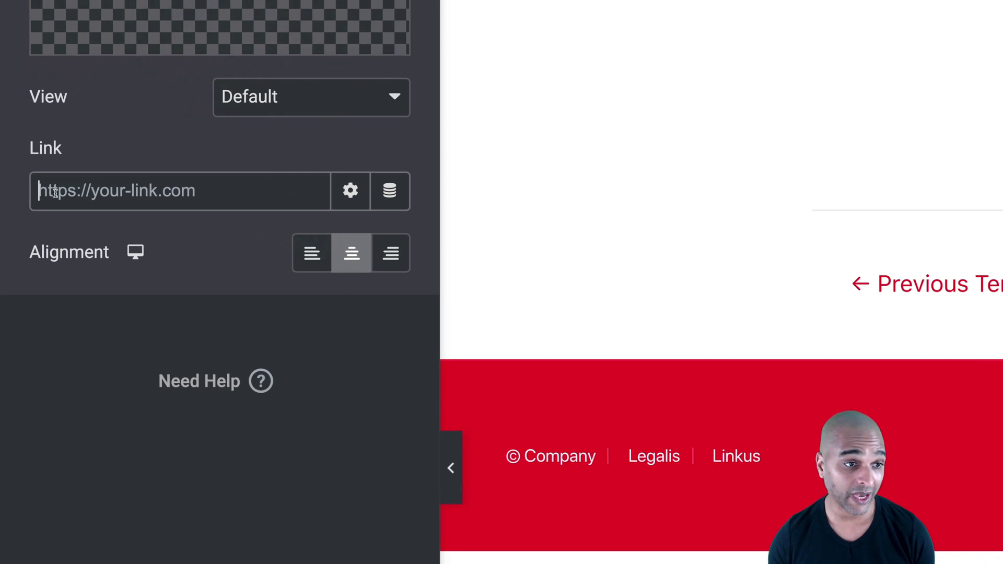
pyautogui.write('#')
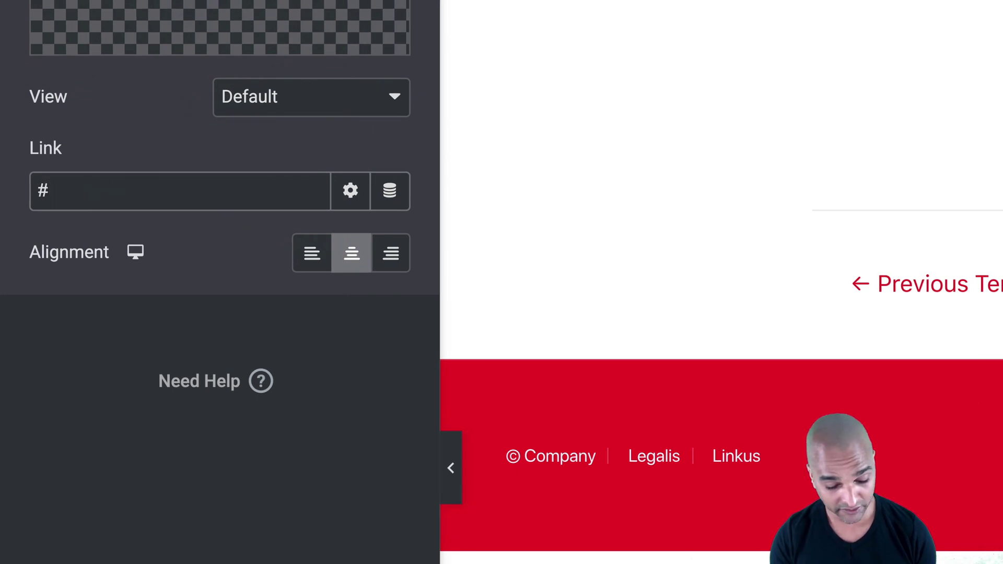
pyautogui.write('mytopdiv')
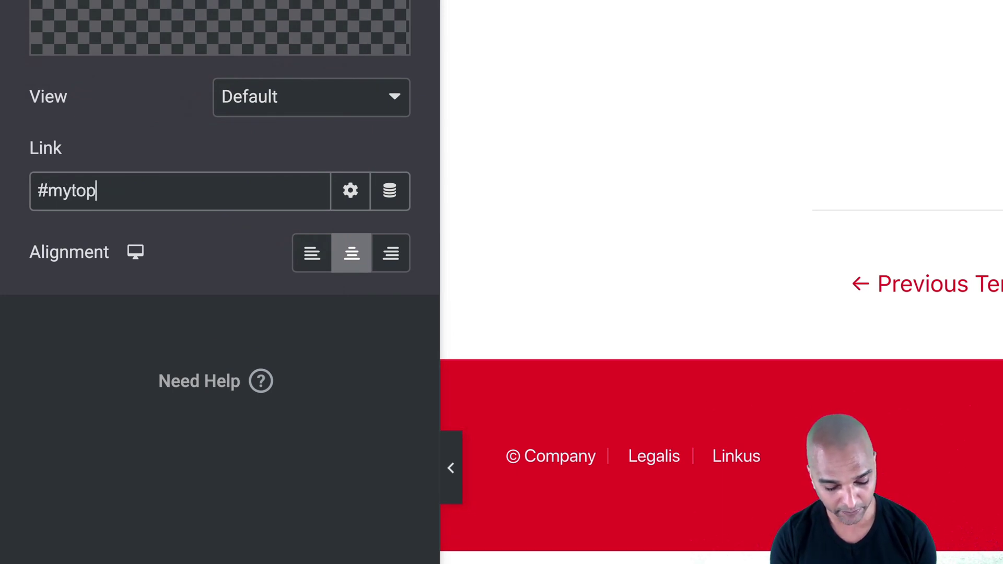
pyautogui.click(63, 324)
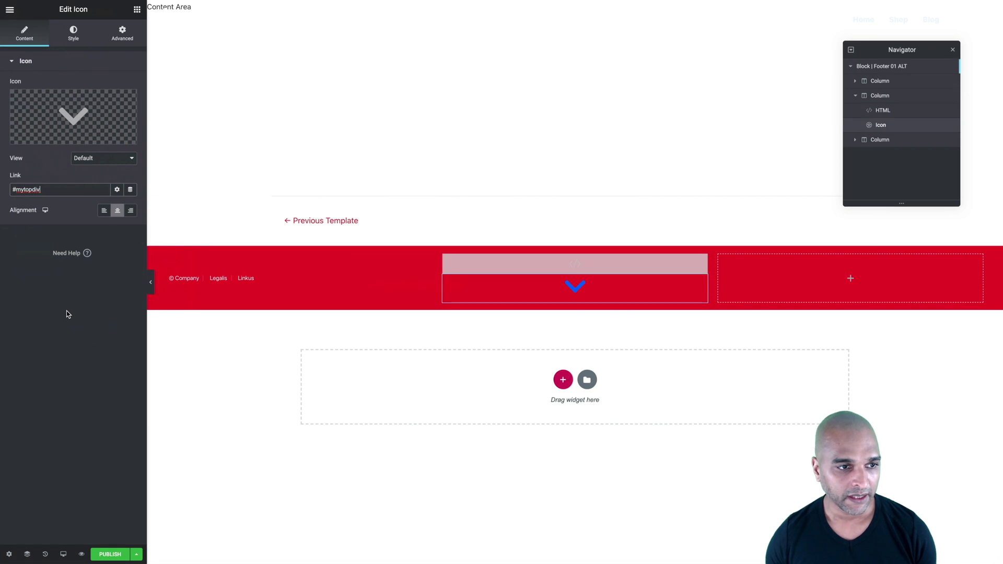
# - Give the chevron a white primary colour and size 30 on the Style tab
pyautogui.click(70, 37)
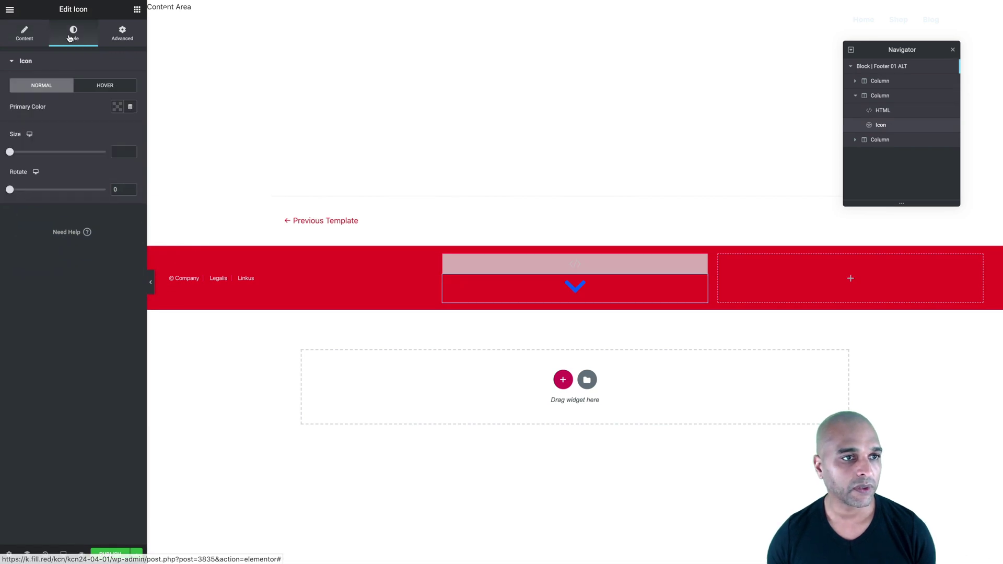
pyautogui.click(117, 107)
pyautogui.click(160, 130)
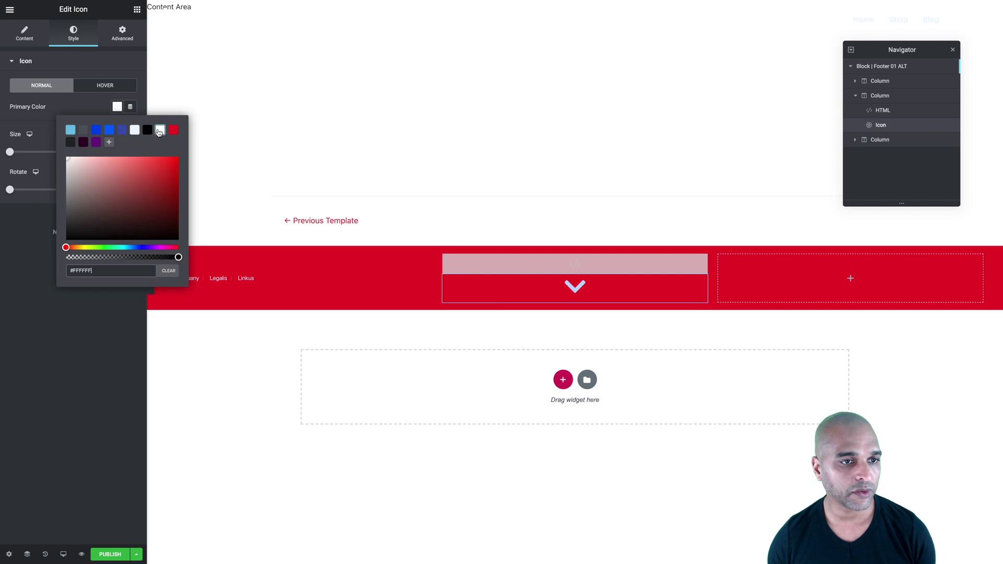
pyautogui.click(61, 104)
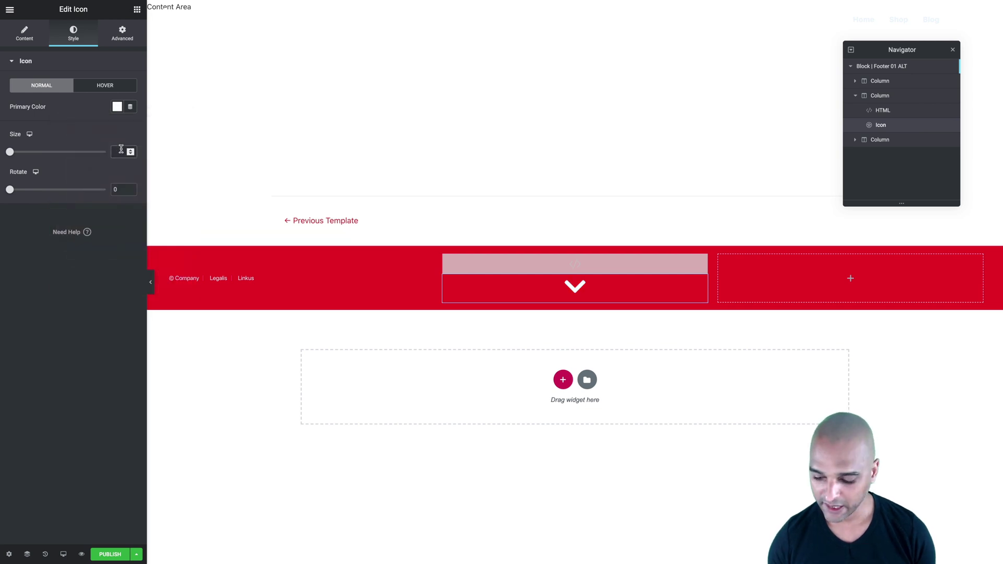
pyautogui.write('30')
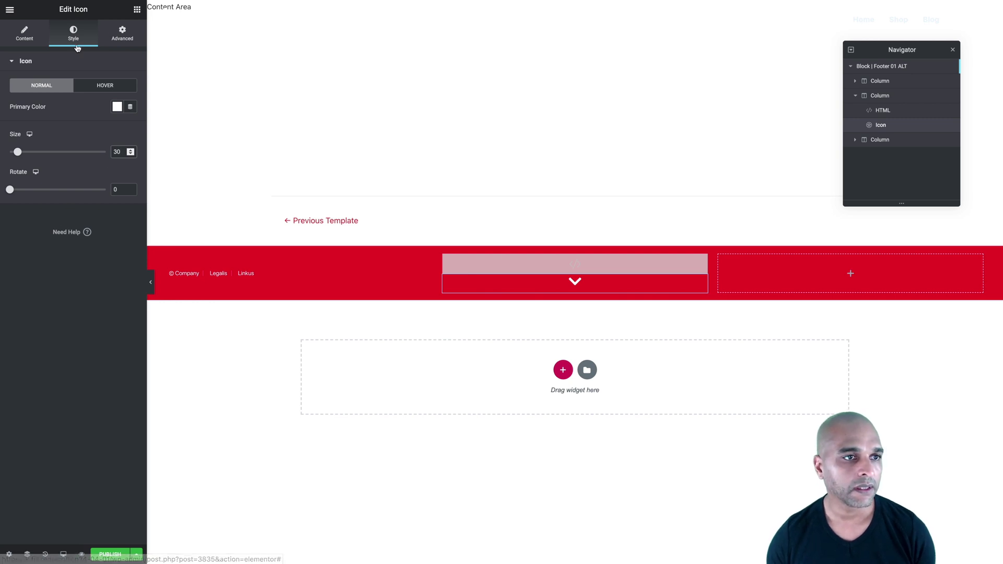
# - Set the chevron's unlinked padding to 6, 10, 6, 10
pyautogui.click(119, 43)
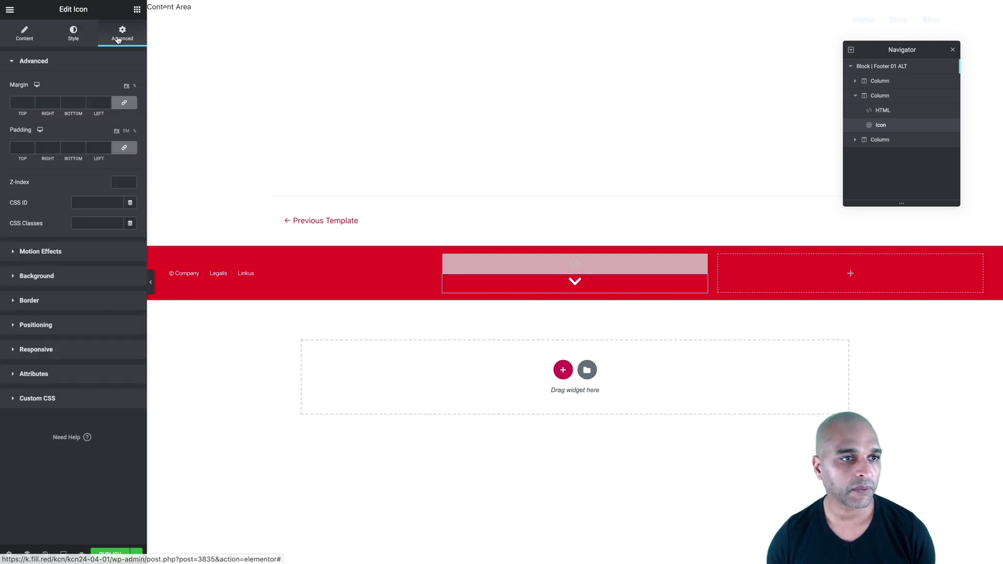
pyautogui.click(123, 149)
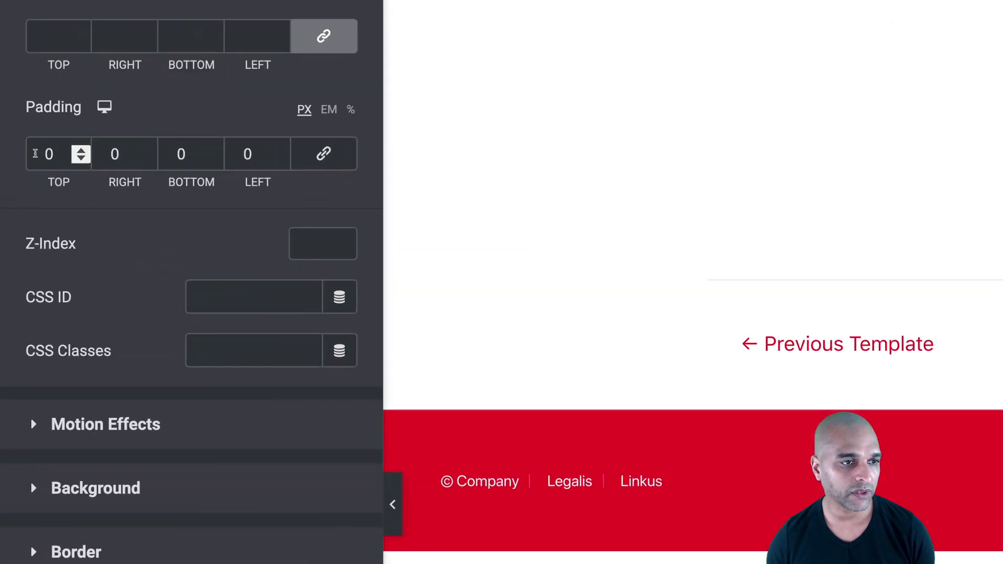
pyautogui.doubleClick(40, 154)
pyautogui.write('6')
pyautogui.press('Tab')
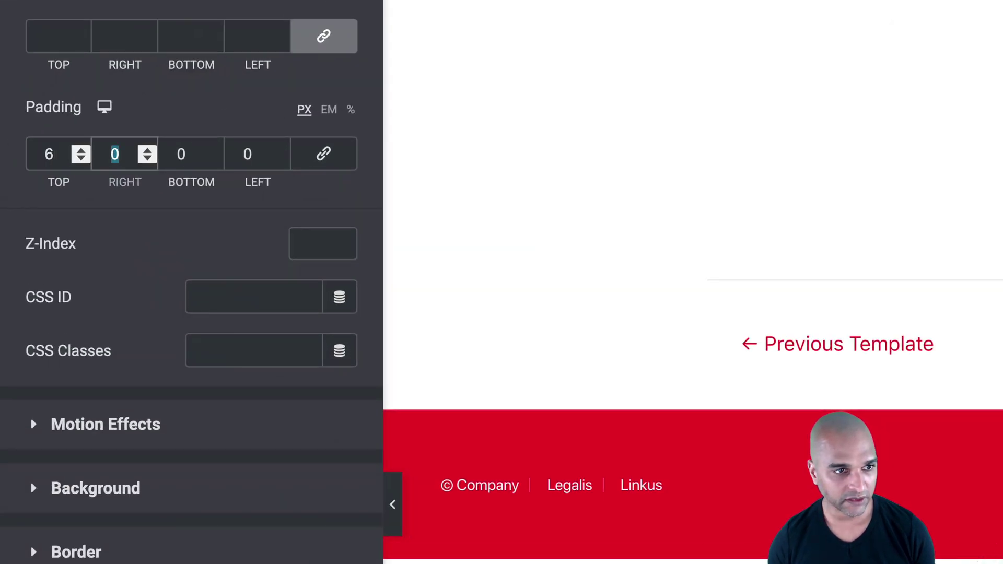
pyautogui.write('10')
pyautogui.press('Tab')
pyautogui.write('6')
pyautogui.press('Tab')
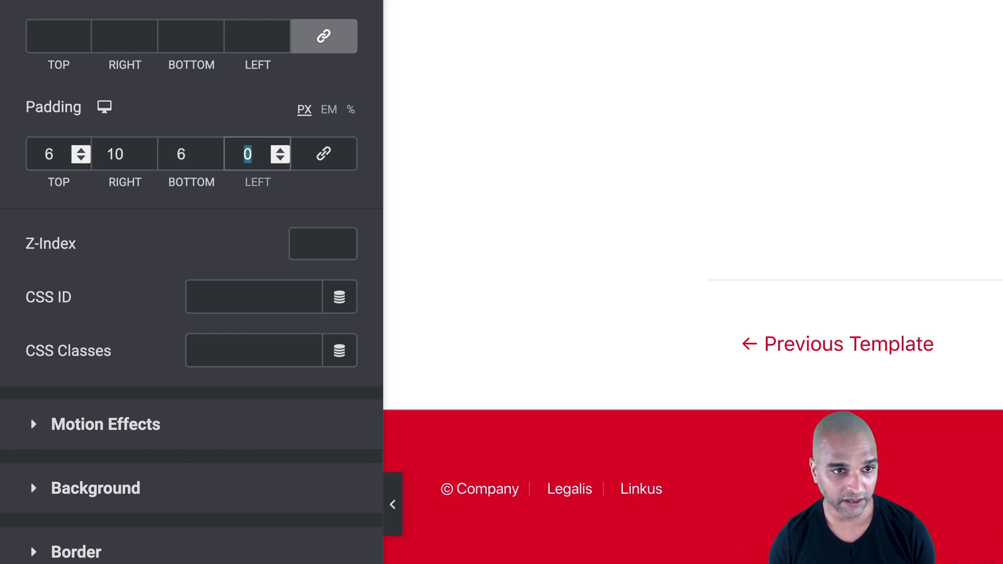
pyautogui.write('10')
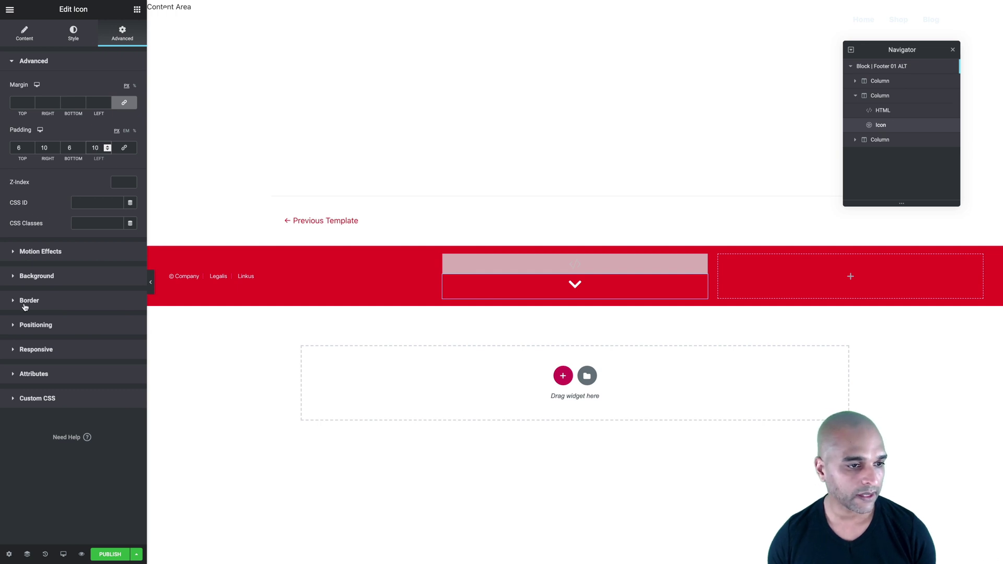
# - Give the chevron a classic red #EB0026 background
pyautogui.click(38, 278)
pyautogui.click(118, 156)
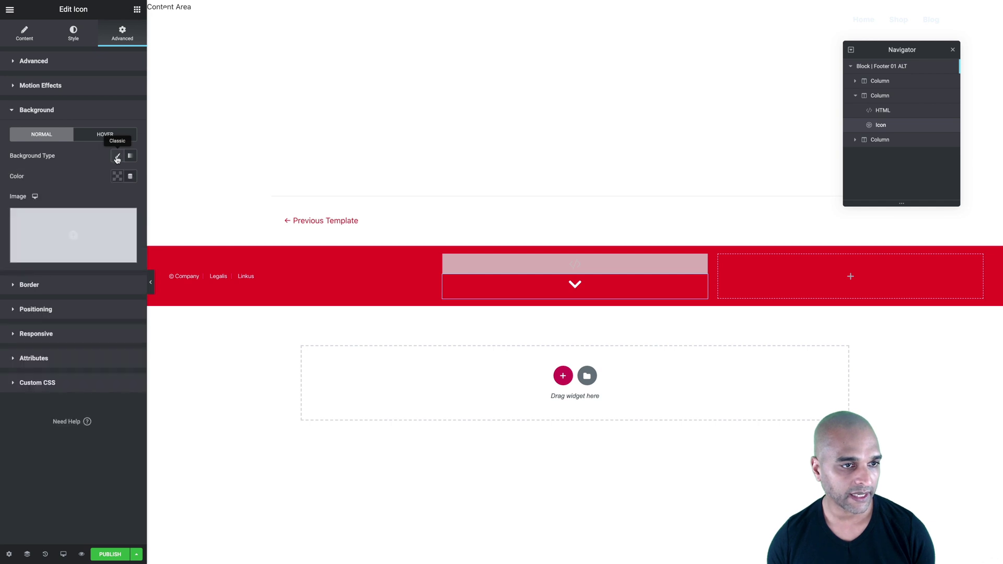
pyautogui.click(117, 177)
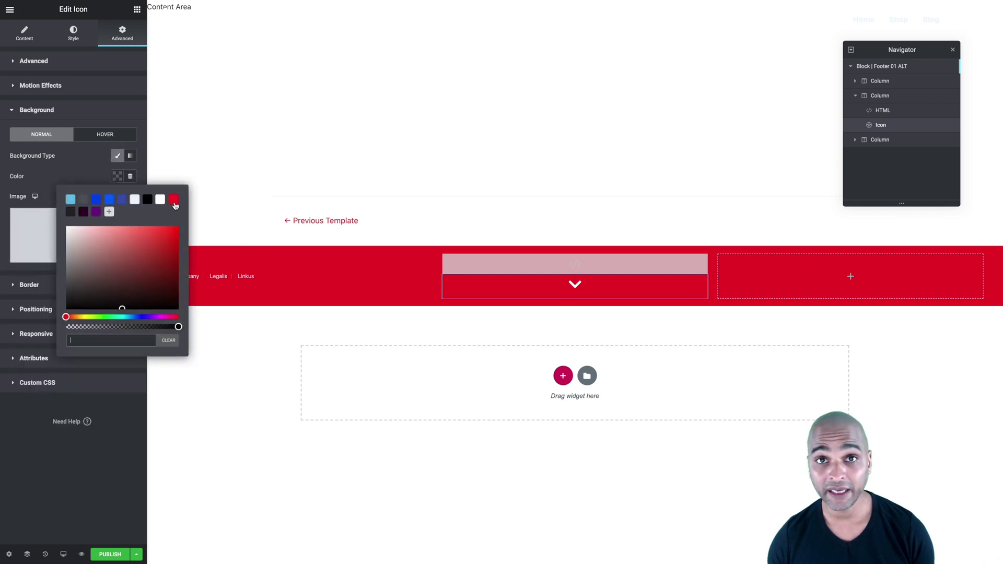
pyautogui.click(174, 200)
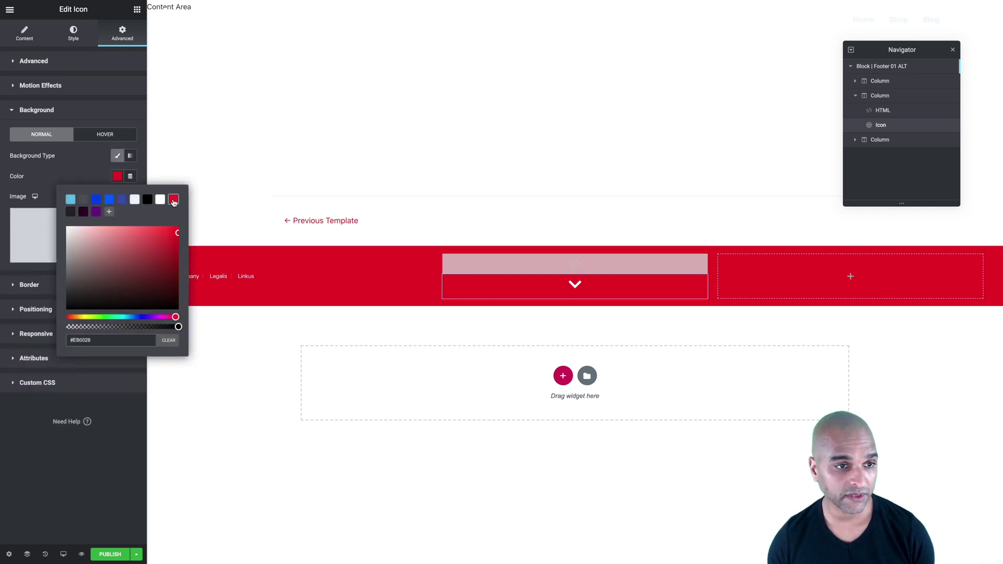
pyautogui.click(66, 174)
# - Under Positioning, try Default width, settle on Inline (auto), and bring up the Position choices
pyautogui.click(12, 110)
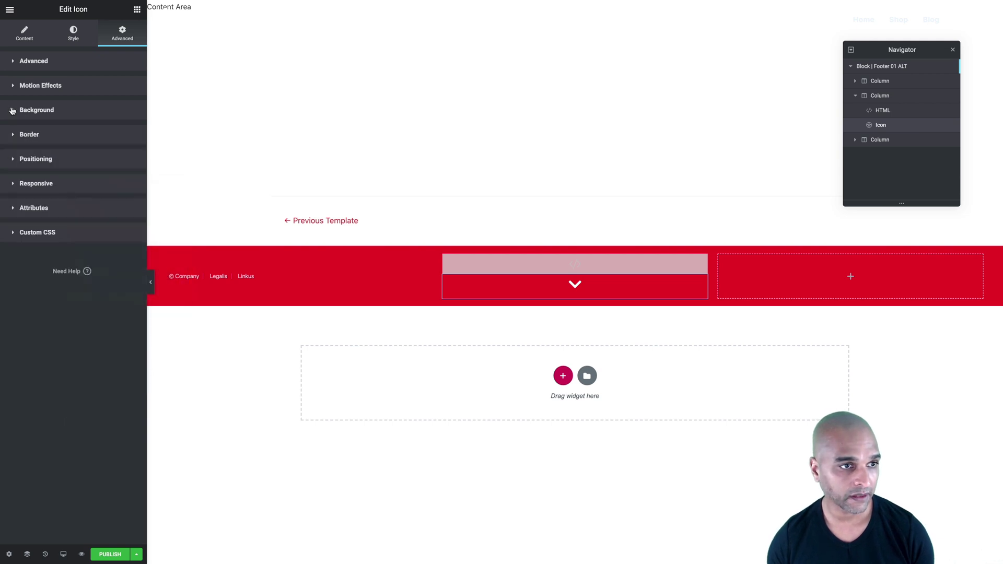
pyautogui.click(14, 159)
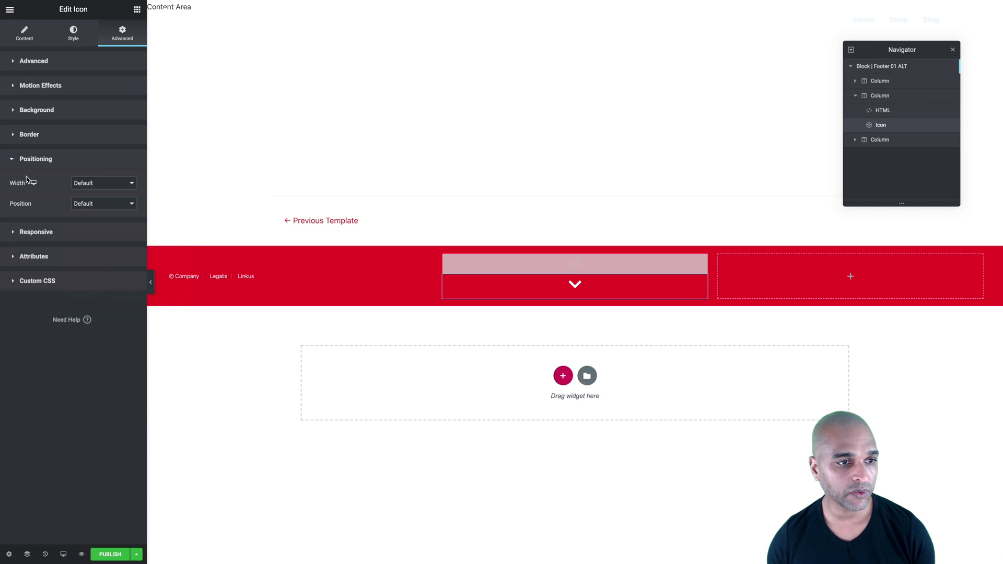
pyautogui.click(87, 183)
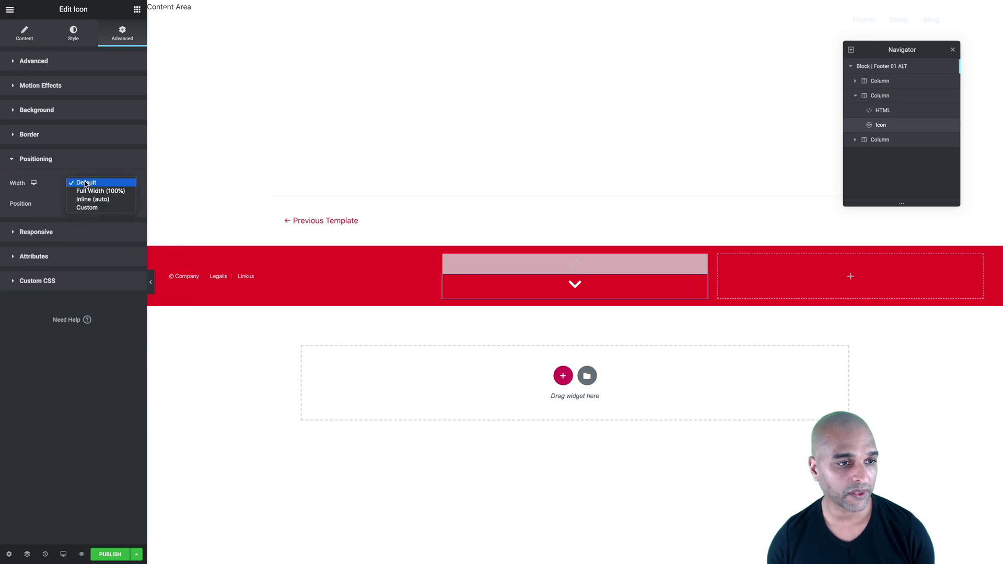
pyautogui.click(82, 200)
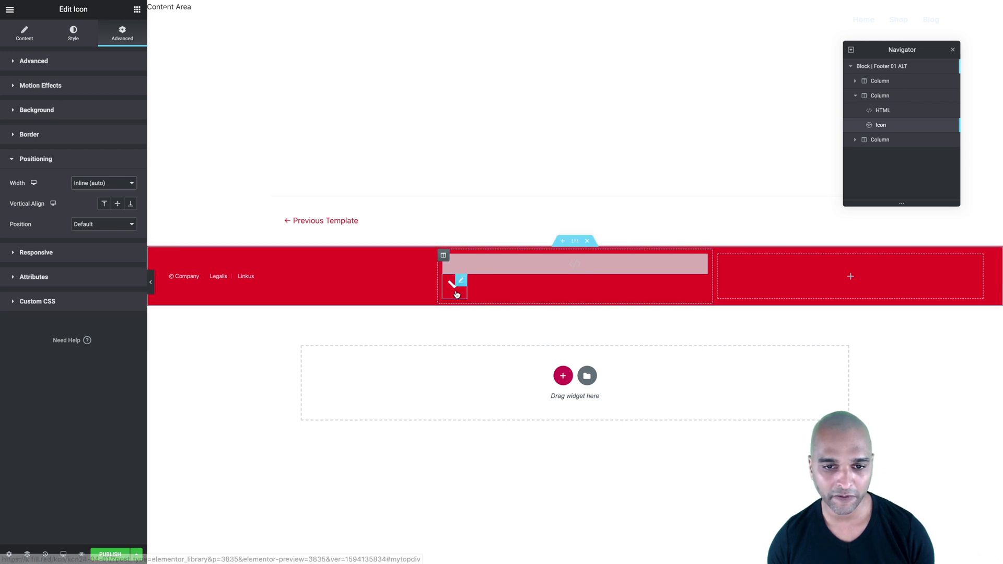
pyautogui.click(97, 187)
pyautogui.click(86, 163)
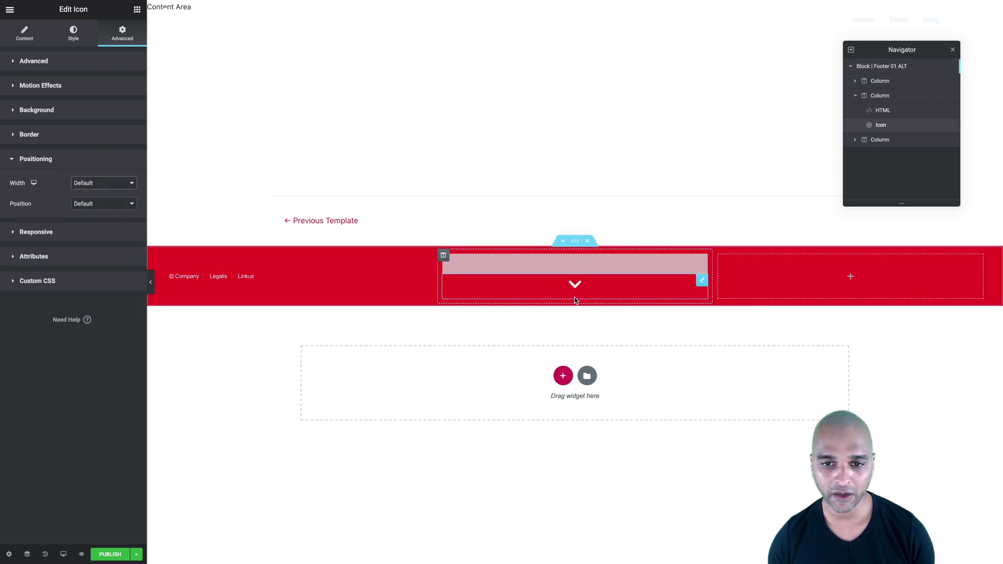
pyautogui.click(82, 186)
pyautogui.click(81, 200)
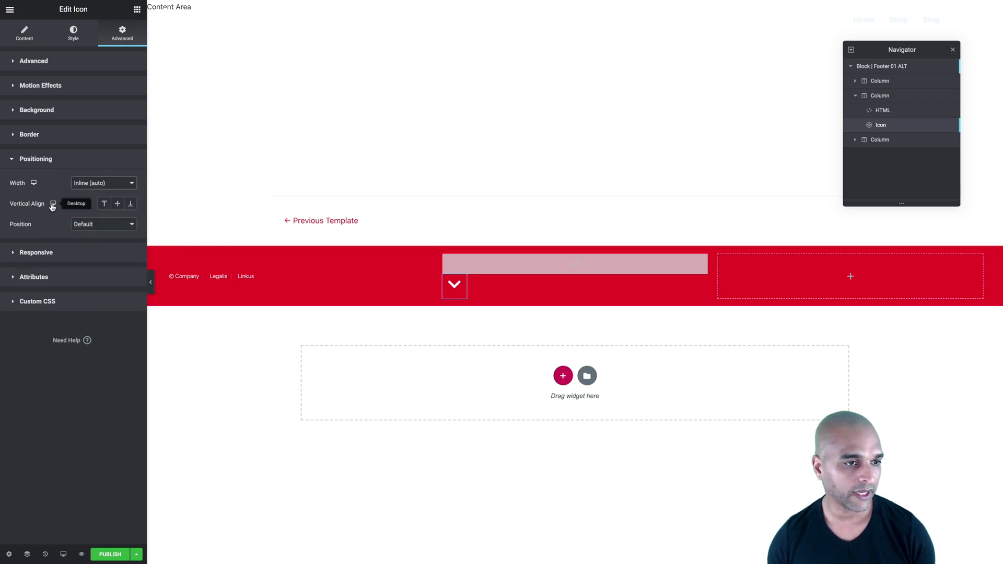
pyautogui.click(81, 226)
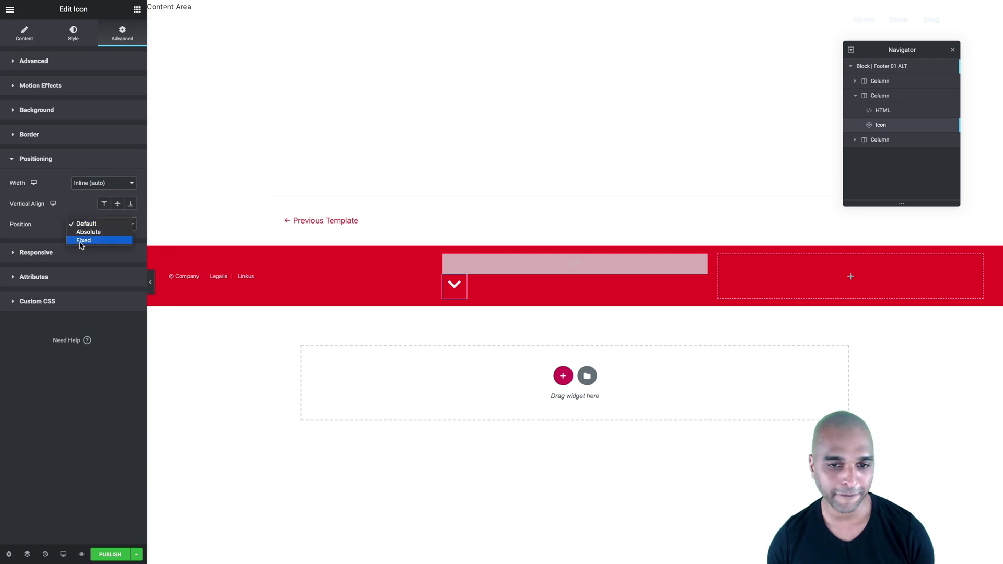
# - Set Position to Fixed, anchored right and bottom with 30 px offsets
pyautogui.click(81, 241)
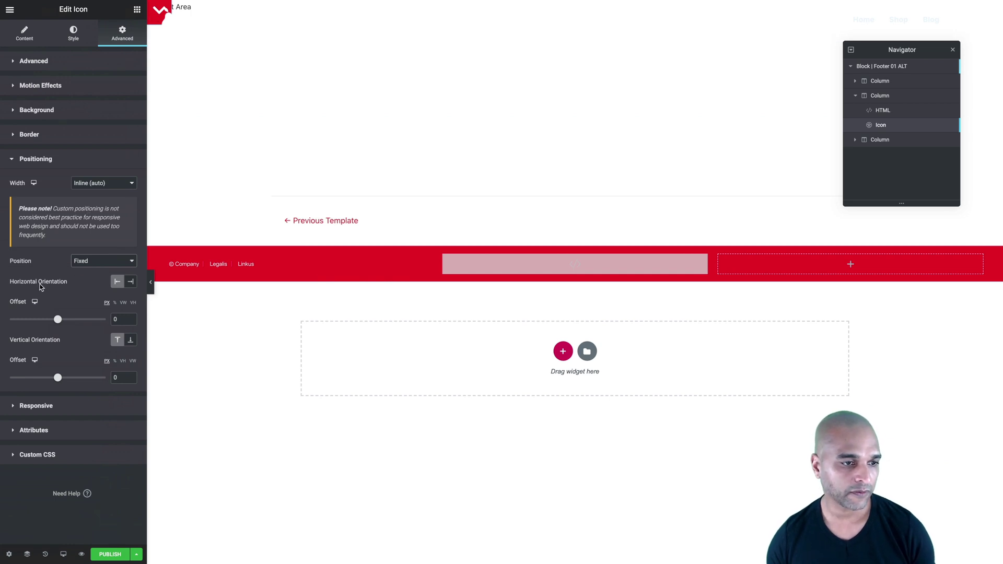
pyautogui.click(130, 282)
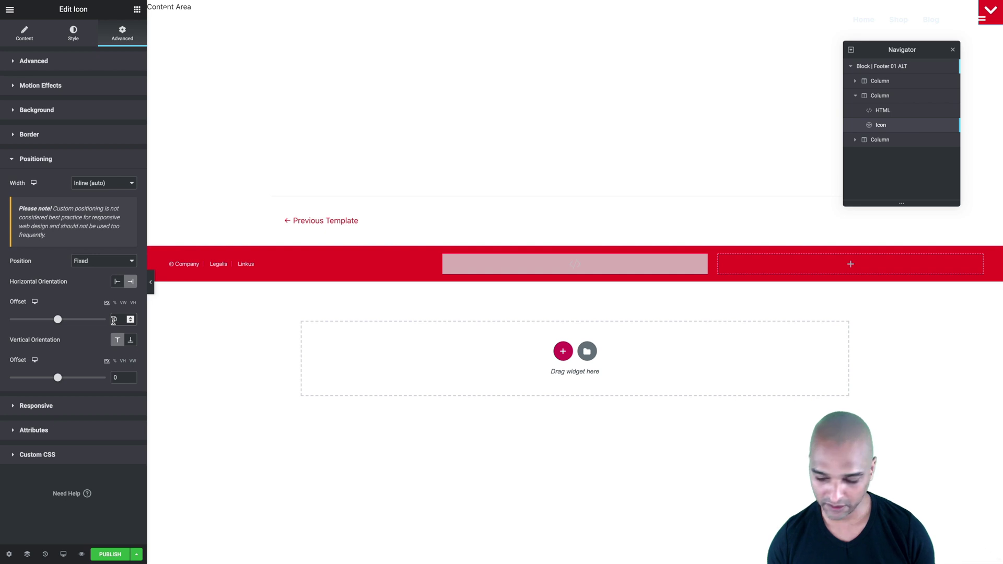
pyautogui.click(114, 321)
pyautogui.write('3')
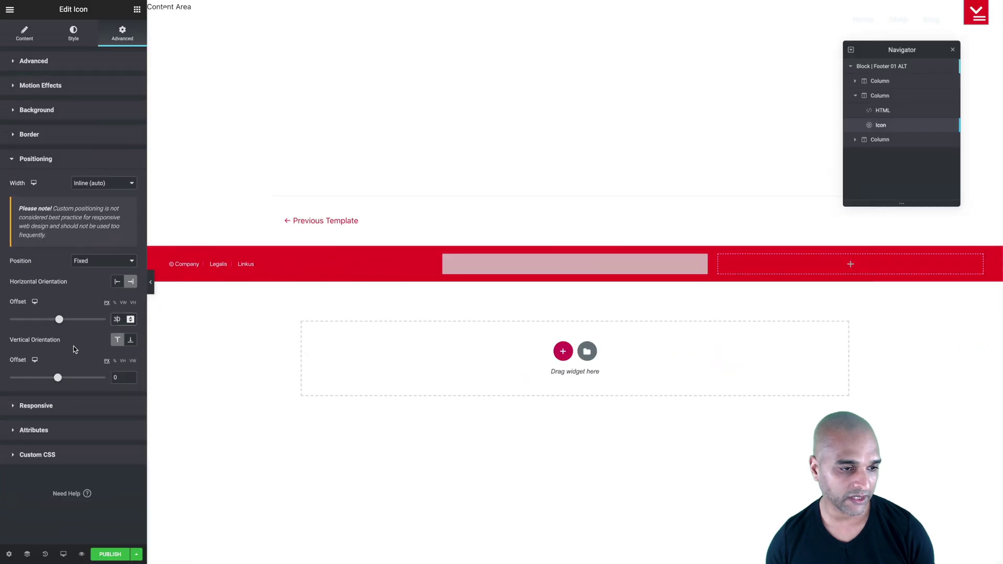
pyautogui.click(131, 340)
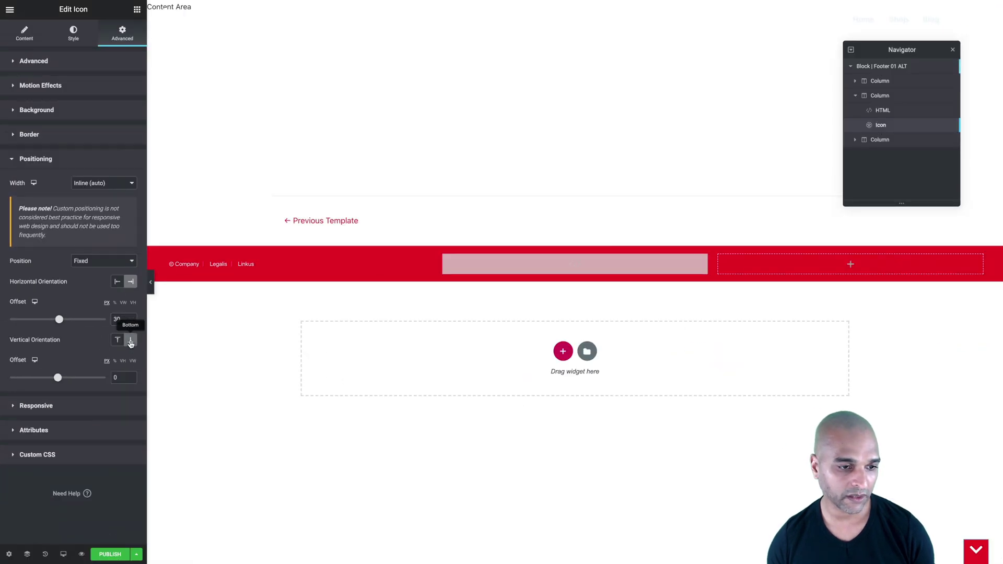
pyautogui.click(114, 377)
pyautogui.write('3')
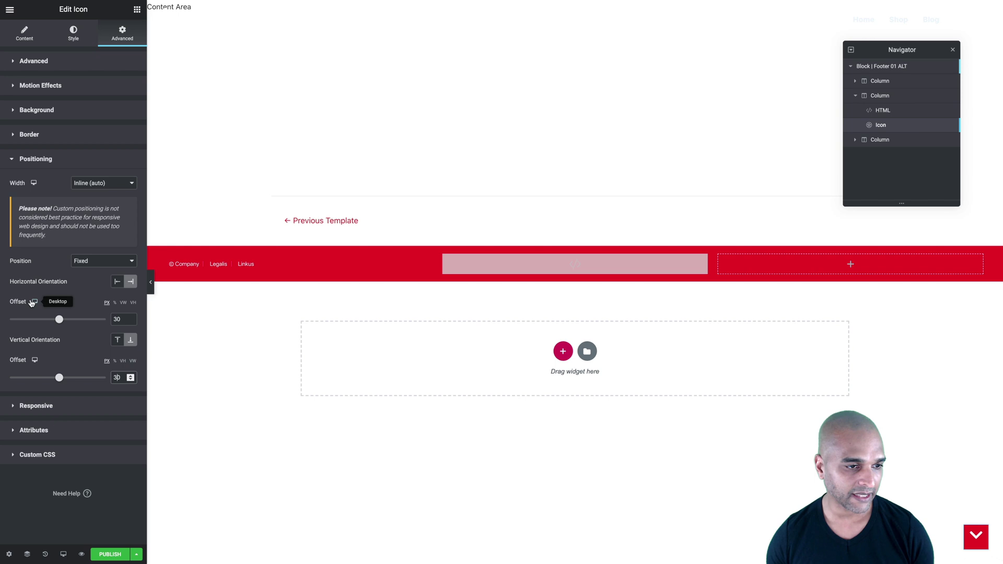
# - In the Mobile layout, set the chevron's right and bottom offsets to 20
pyautogui.click(34, 314)
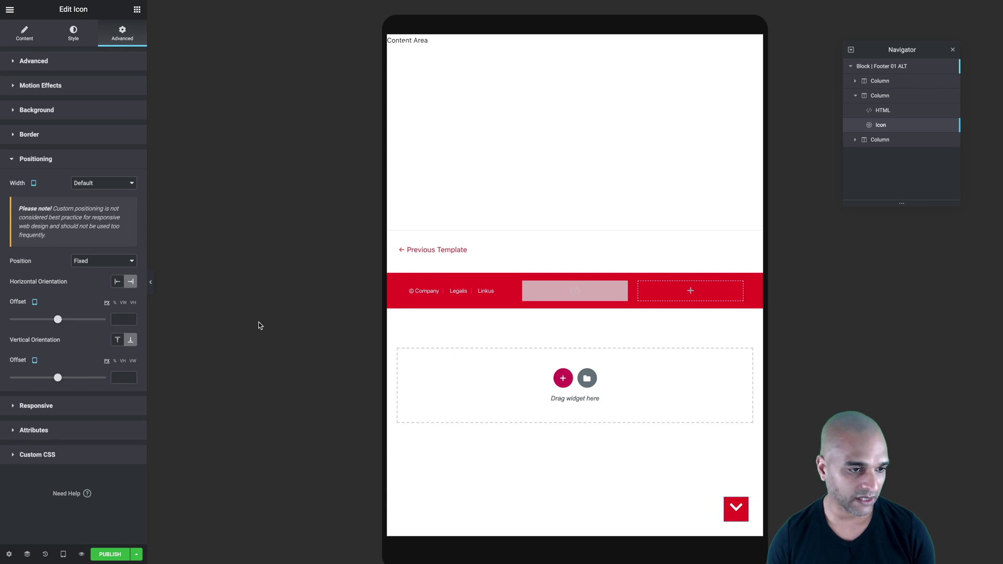
pyautogui.click(35, 302)
pyautogui.click(34, 316)
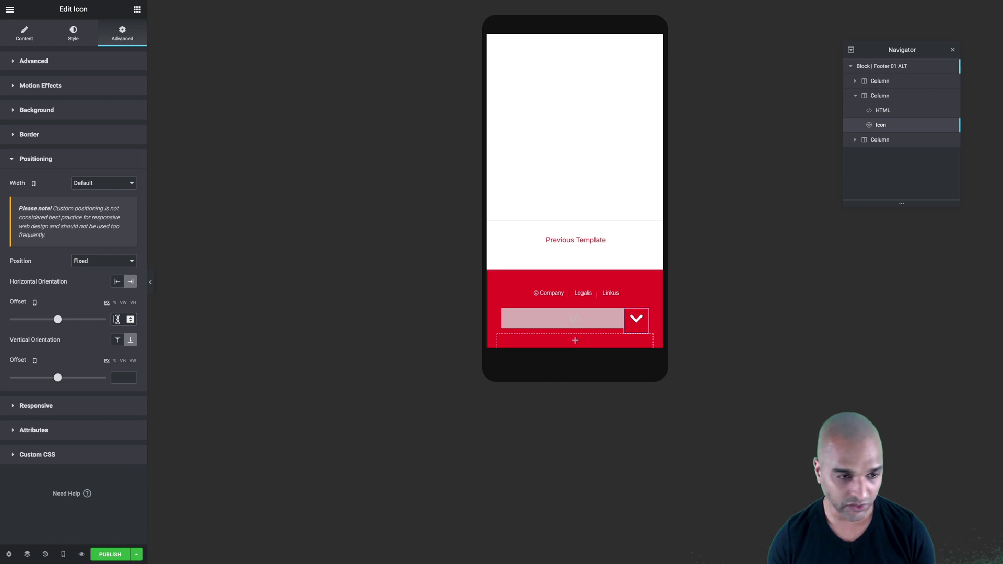
pyautogui.click(118, 319)
pyautogui.write('20')
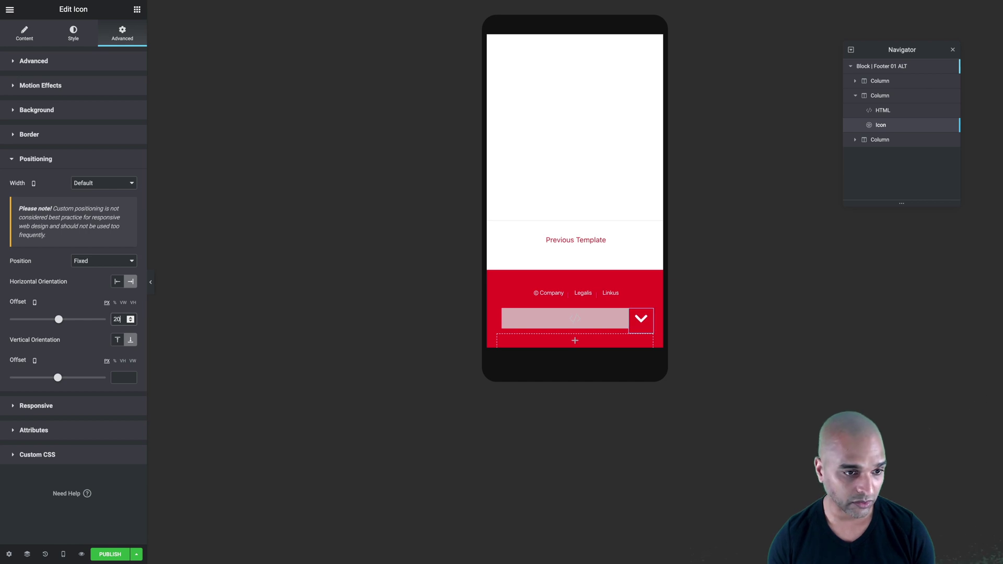
pyautogui.click(115, 378)
pyautogui.write('20')
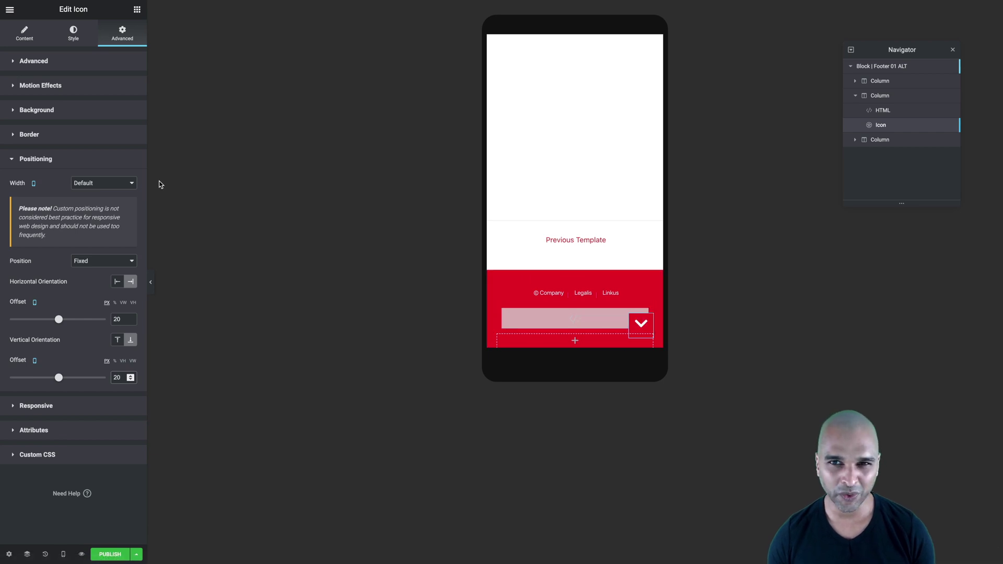
# - Turn on scrolling effects for the chevron with a Transparency fade-in over a 0%–6% viewport range
pyautogui.click(19, 86)
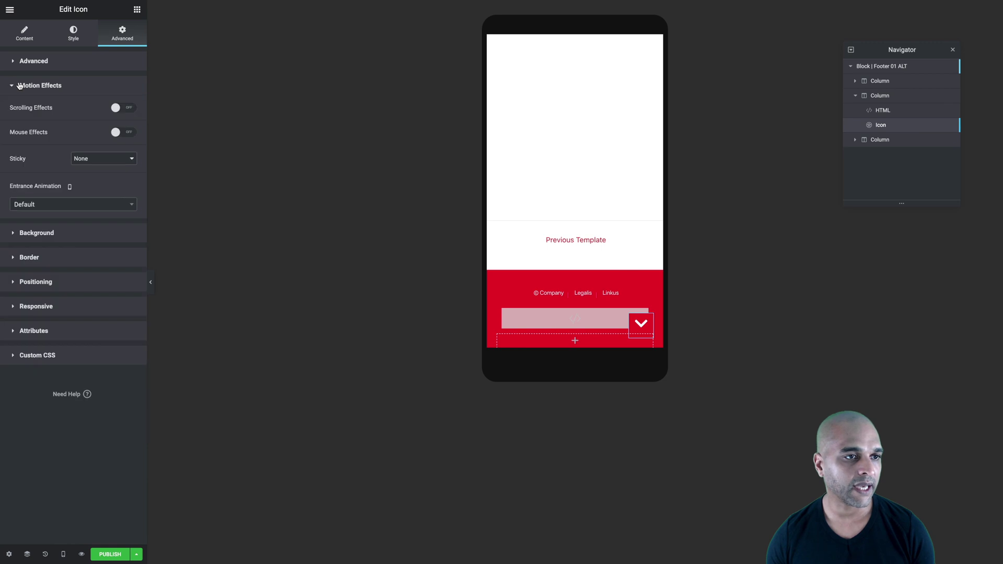
pyautogui.click(126, 109)
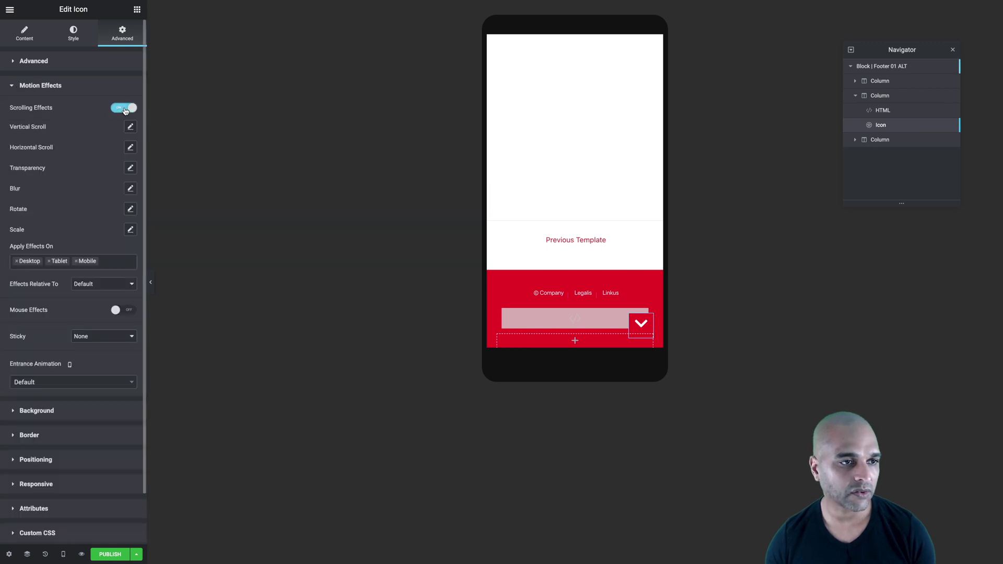
pyautogui.click(131, 168)
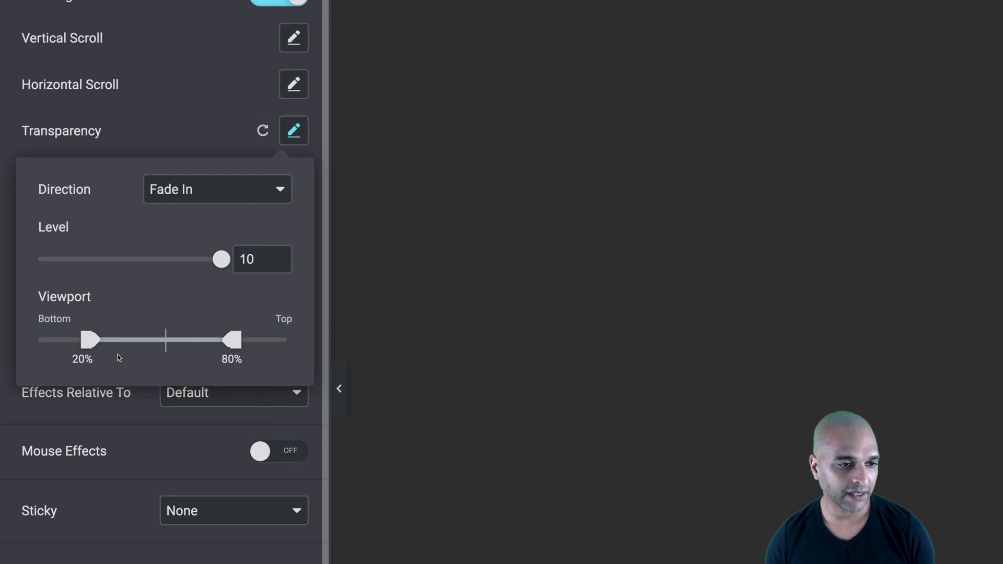
pyautogui.moveTo(91, 345); pyautogui.dragTo(38, 341)
pyautogui.moveTo(230, 347); pyautogui.dragTo(46, 338)
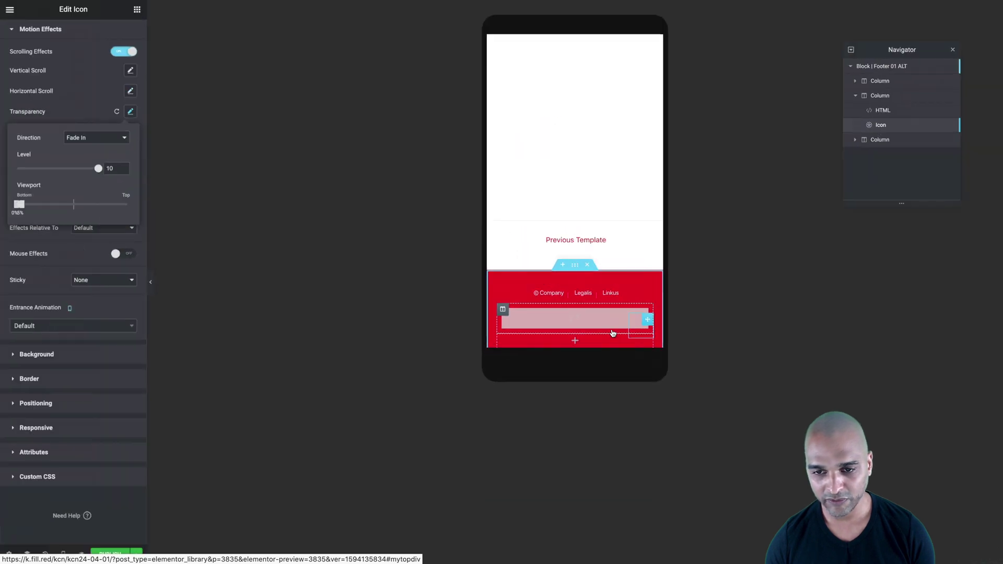
pyautogui.scroll(-1, 555, 238)
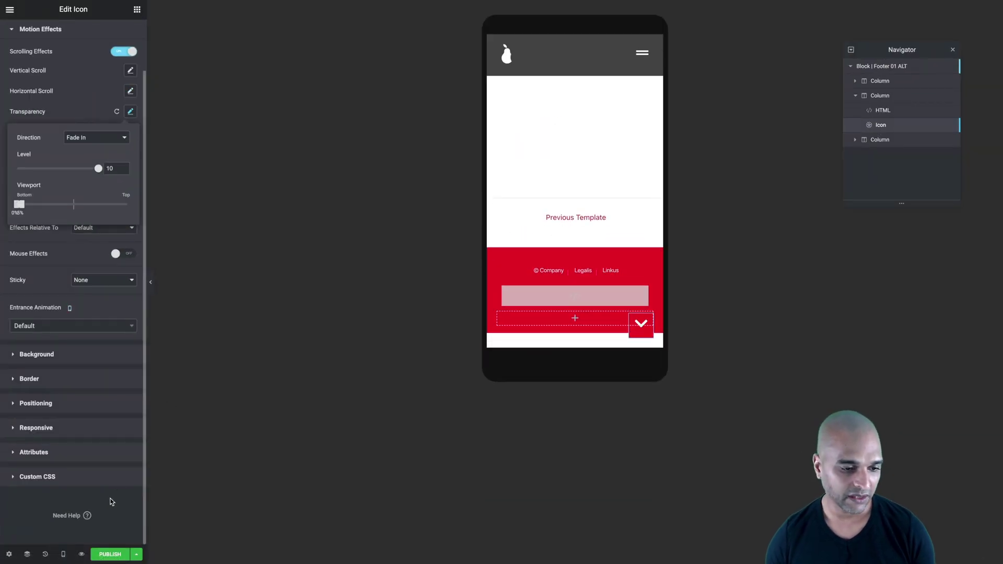
# - Publish the footer template with an Include > Entire Site display condition
pyautogui.click(104, 556)
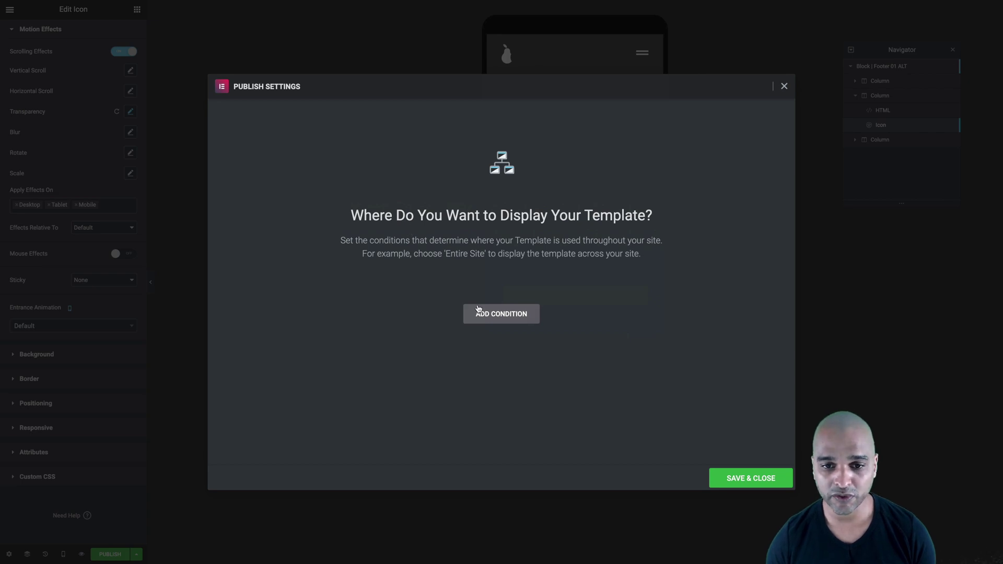
pyautogui.click(502, 318)
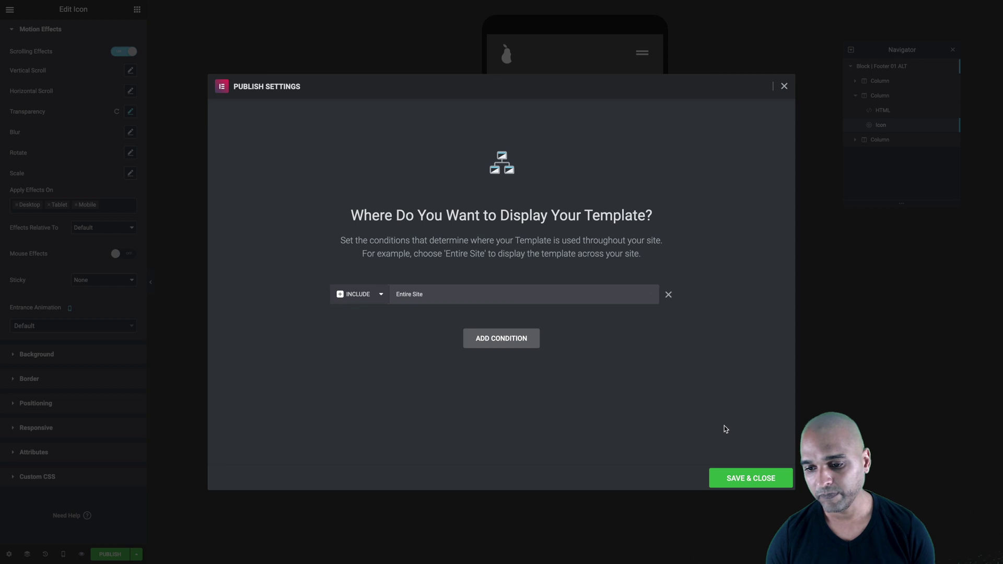
pyautogui.click(752, 479)
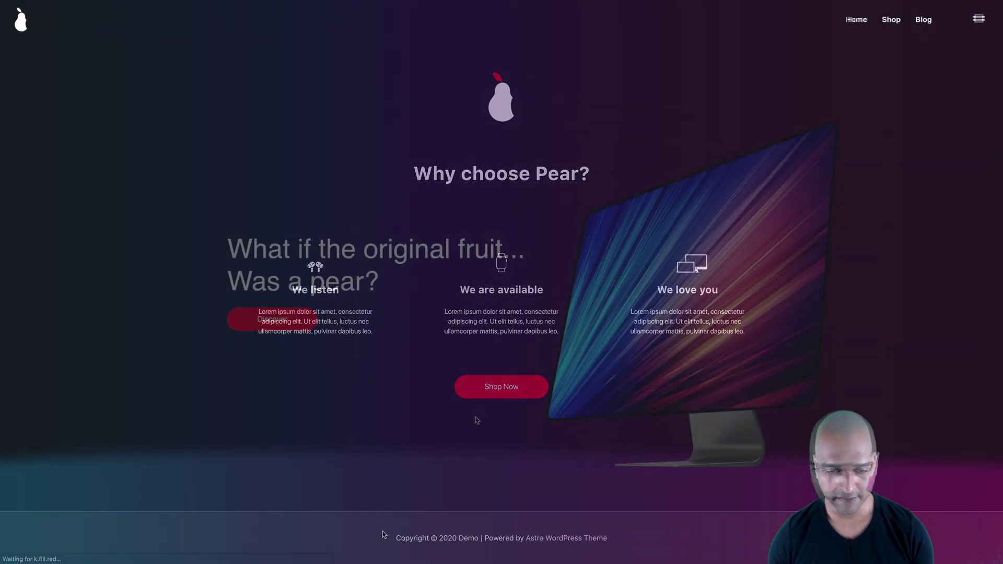
# - Scroll down the live homepage to check that the red chevron button appears in the corner
pyautogui.scroll(-3, 442, 445)
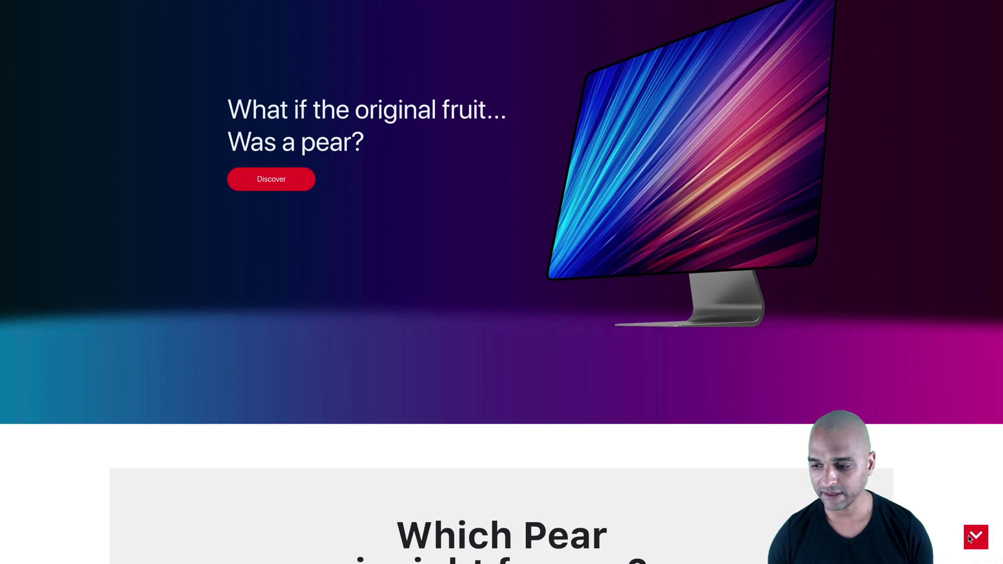
pyautogui.scroll(3, 611, 316)
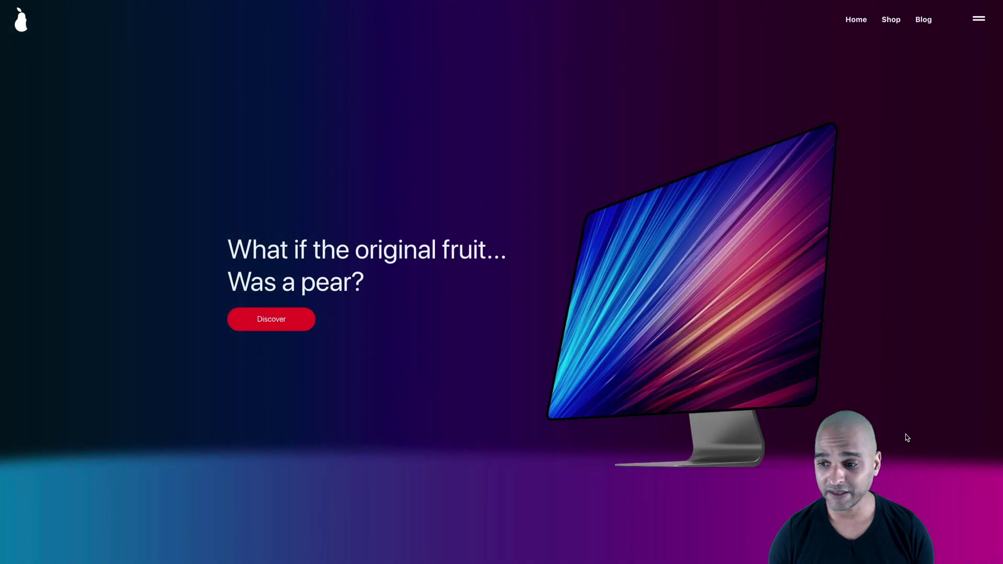
pyautogui.scroll(-8, 906, 435)
pyautogui.scroll(-5, 906, 437)
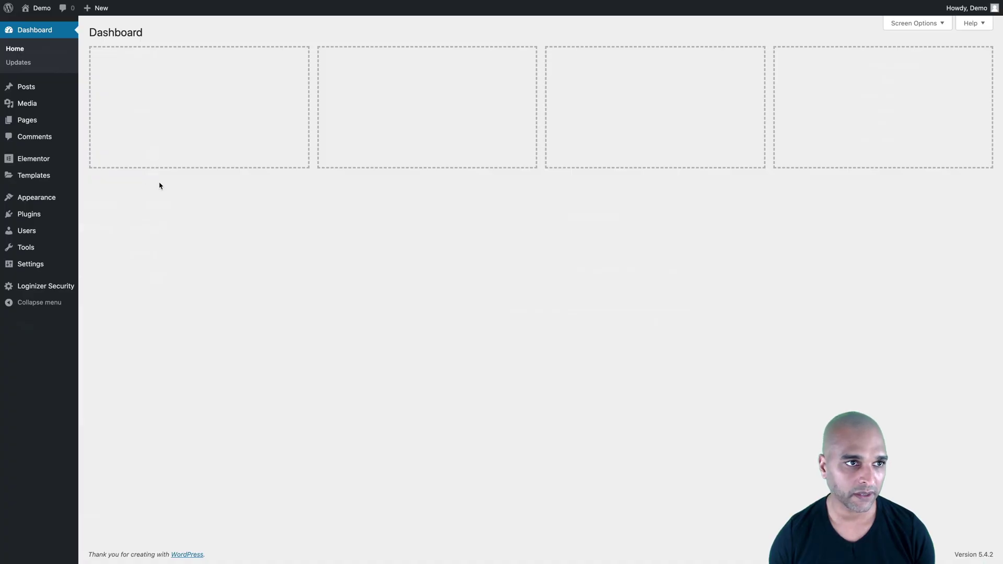
# - Launch the Elementor editor on the Pear homepage from the admin bar's Edit with Elementor link
pyautogui.moveTo(39, 8)
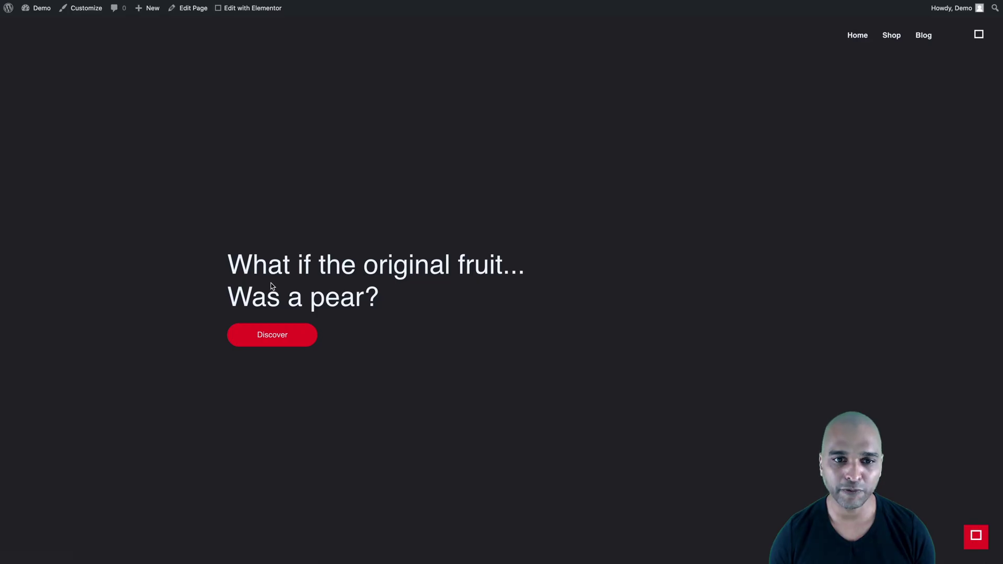
pyautogui.moveTo(235, 16)
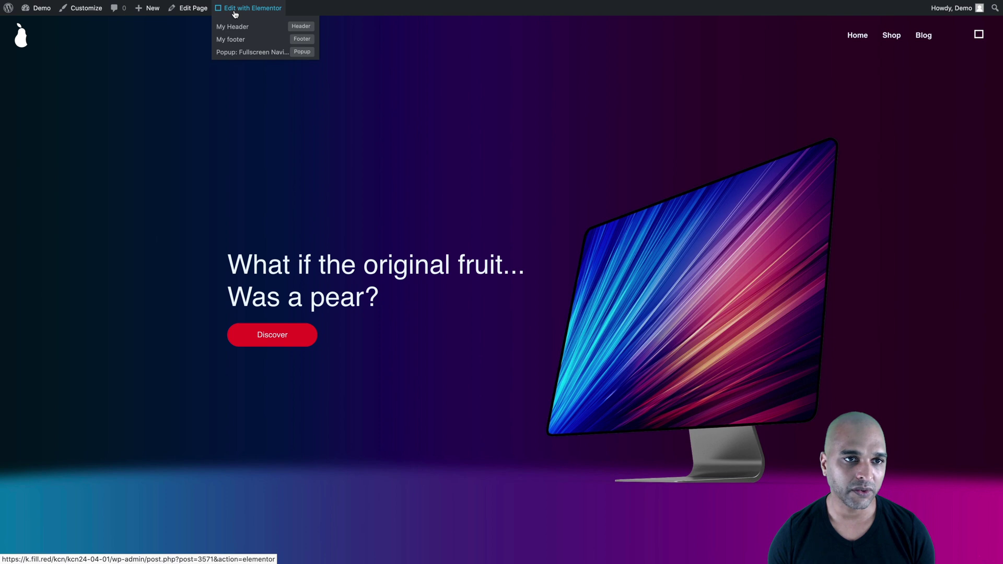
pyautogui.click(235, 14)
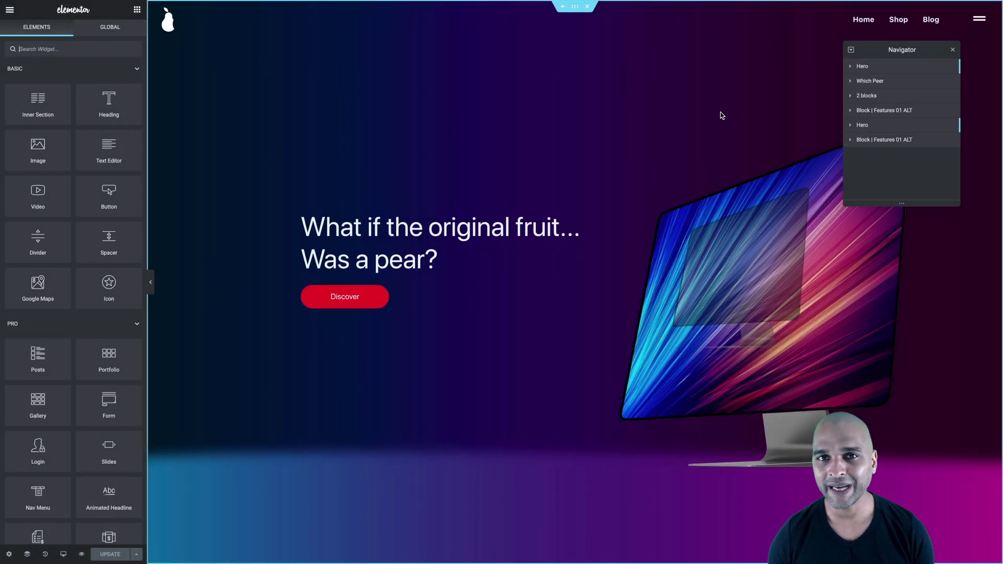
# - Replace the Hero section's CSS ID 'hero' with 'mytopdiv' in its Advanced settings
pyautogui.click(871, 69)
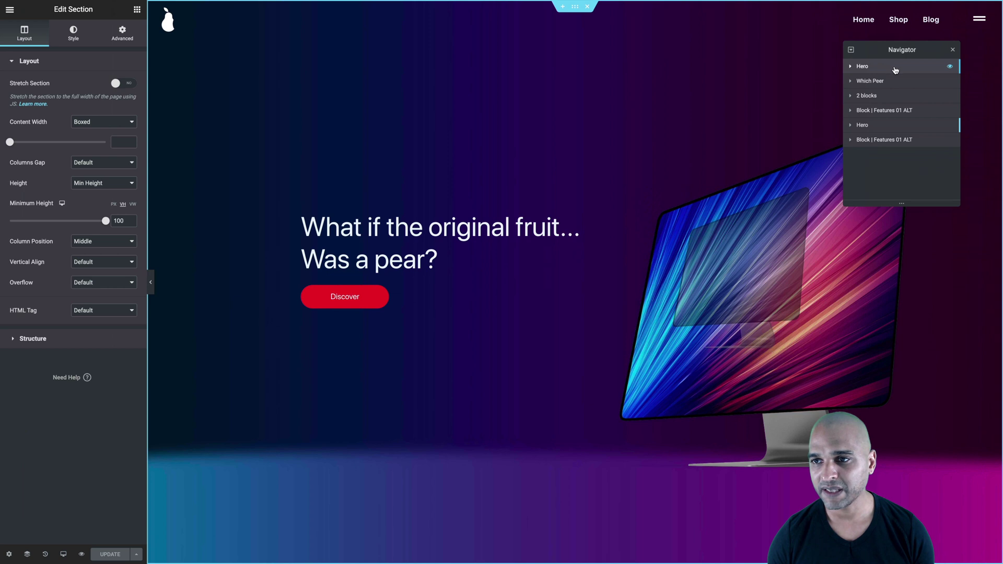
pyautogui.click(122, 33)
pyautogui.click(83, 196)
pyautogui.write('hero')
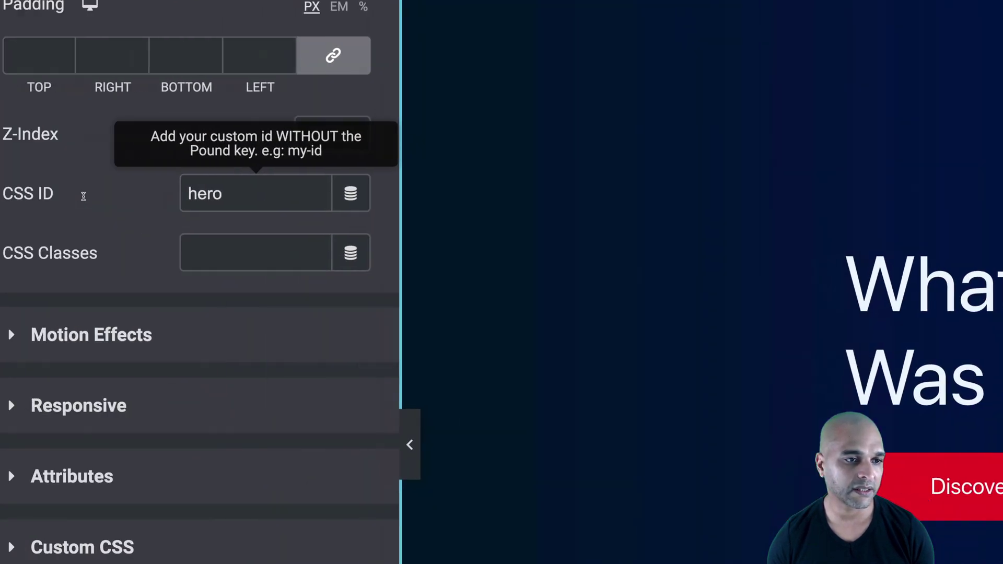
pyautogui.doubleClick(236, 196)
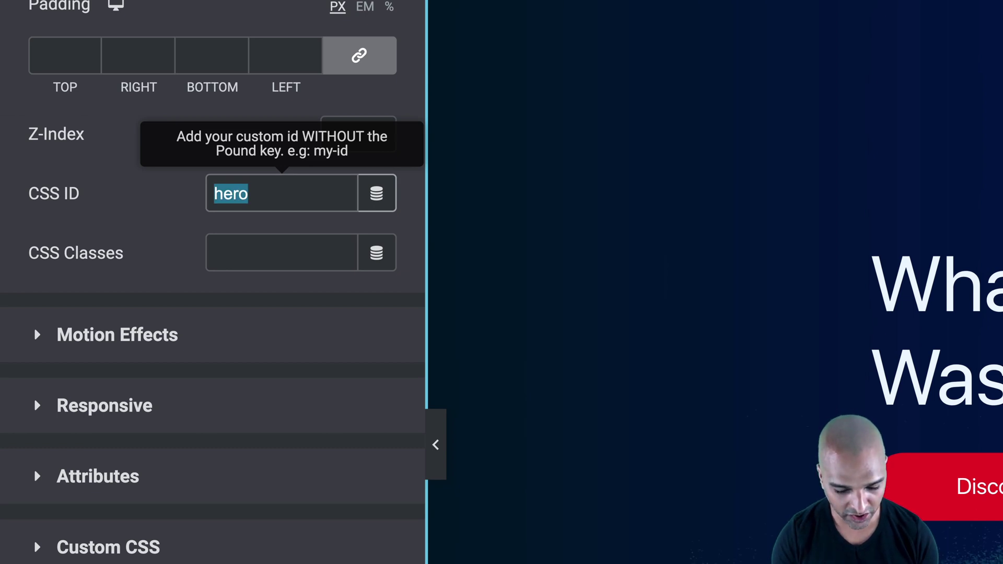
pyautogui.write('mytopdiv')
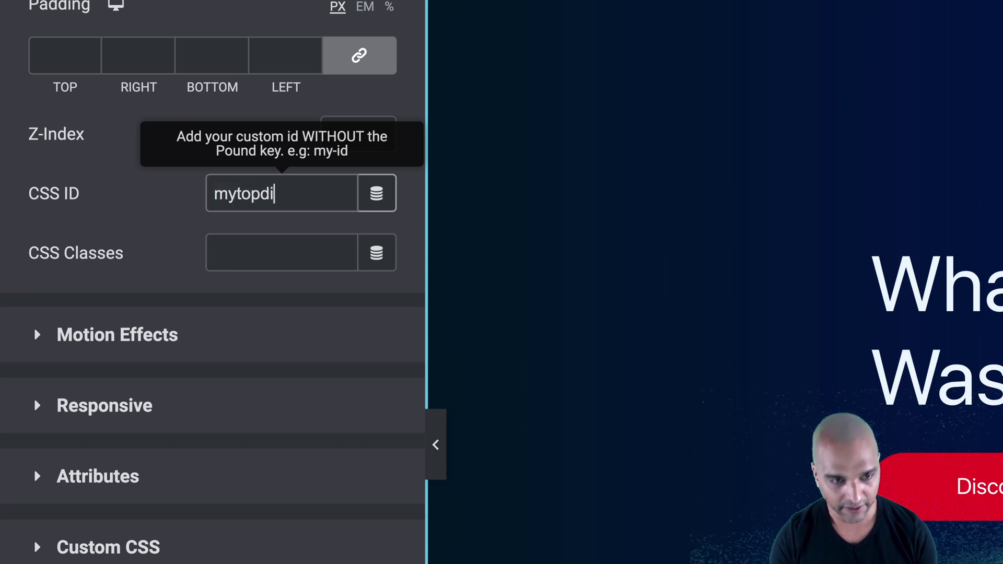
pyautogui.click(185, 216)
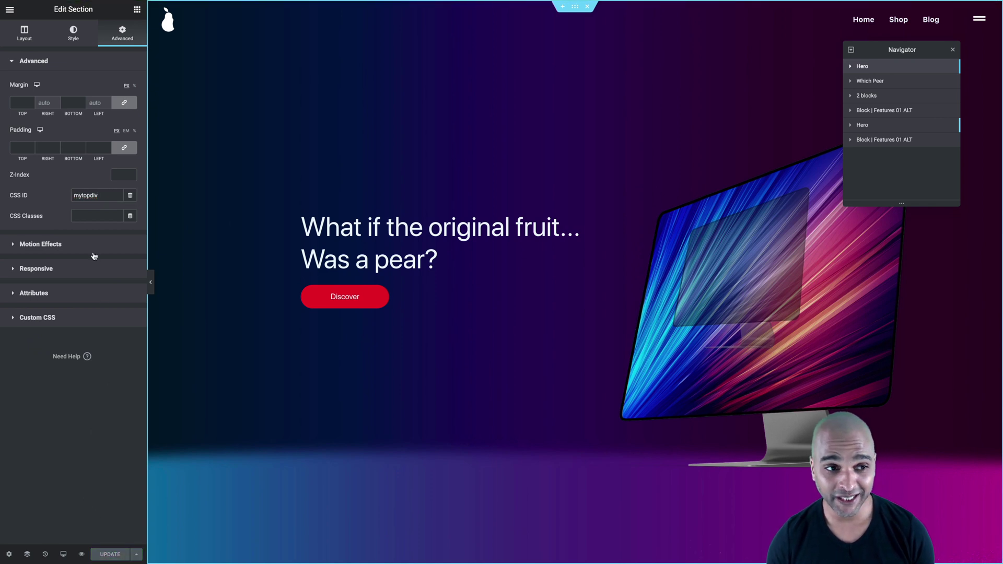
pyautogui.moveTo(57, 198)
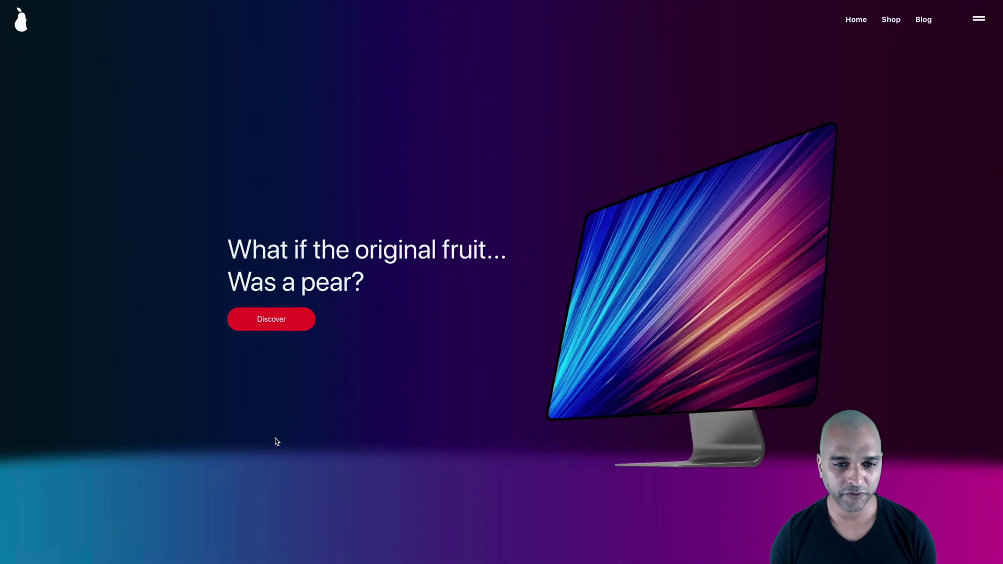
# - Scroll down the live page and use the red button to jump back to the hero section
pyautogui.scroll(-15, 277, 442)
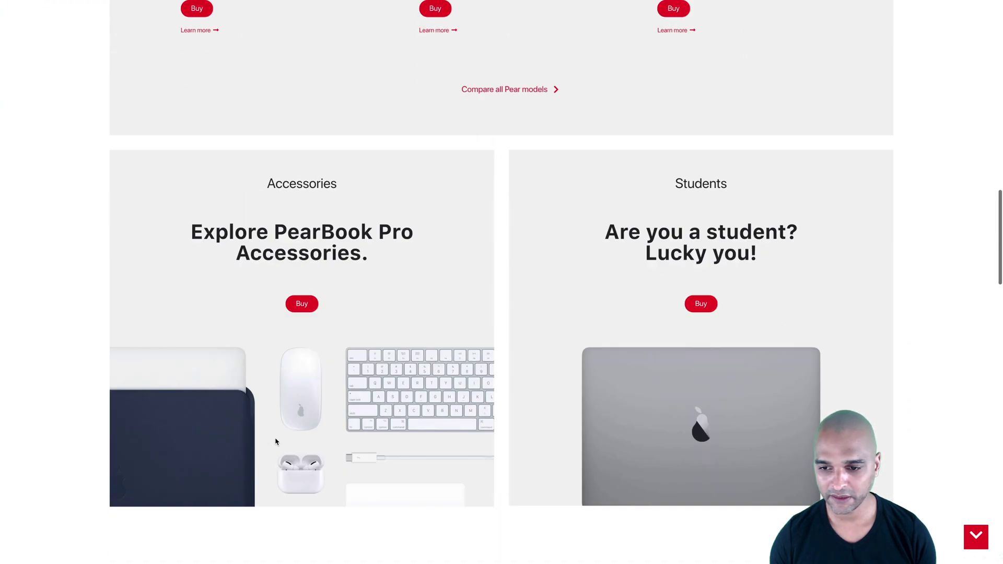
pyautogui.scroll(-8, 277, 442)
pyautogui.click(975, 538)
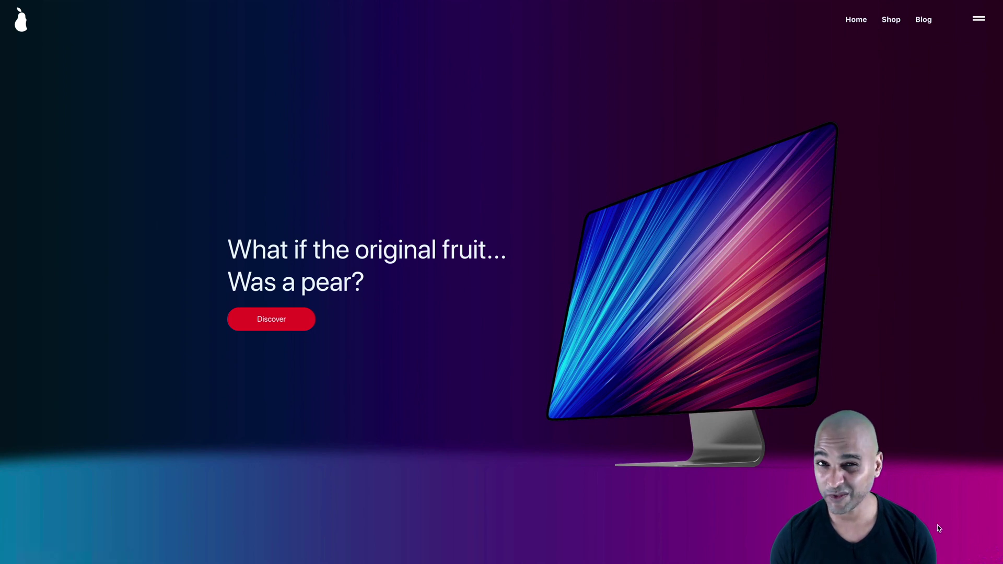
pyautogui.scroll(-5, 938, 524)
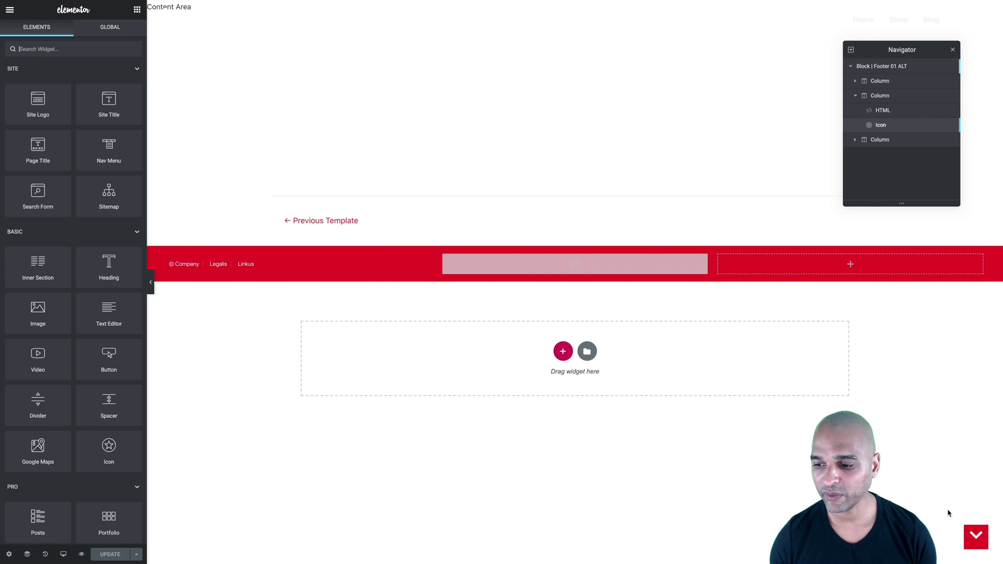
# - Swap the back-to-top icon for Chevron up, found by searching 'up' in the Icon Library
pyautogui.click(981, 533)
pyautogui.click(25, 38)
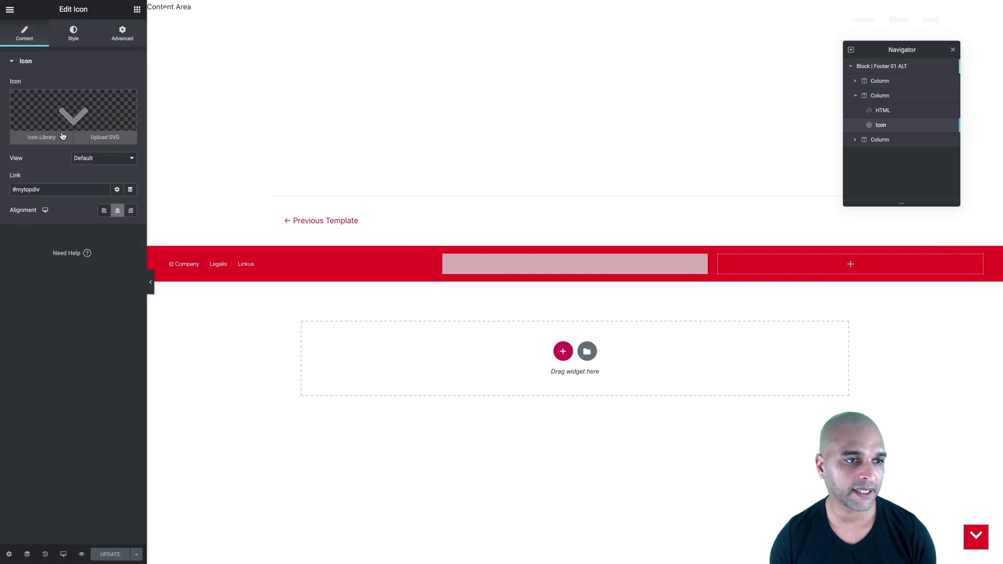
pyautogui.click(44, 136)
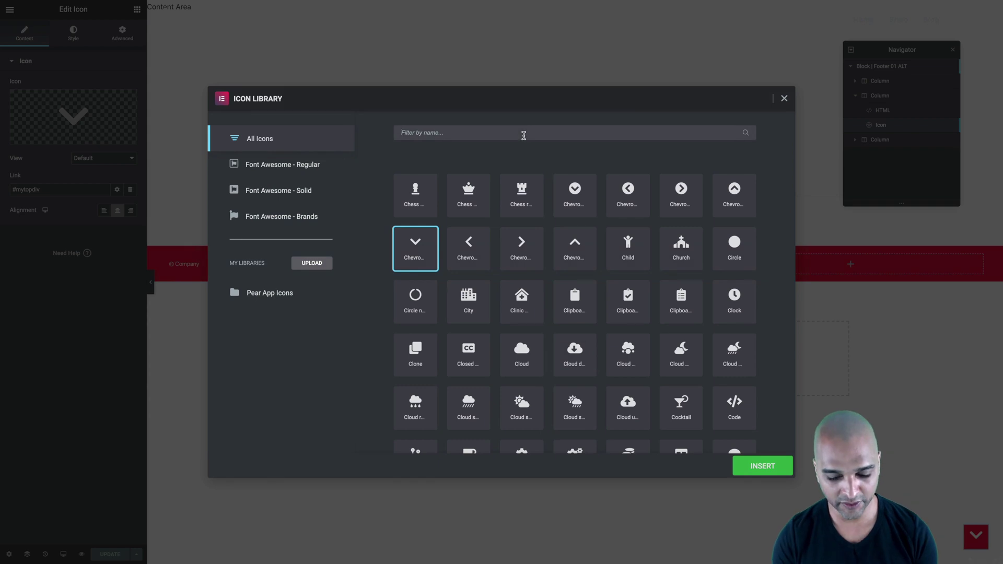
pyautogui.write('up')
pyautogui.click(426, 195)
pyautogui.click(763, 465)
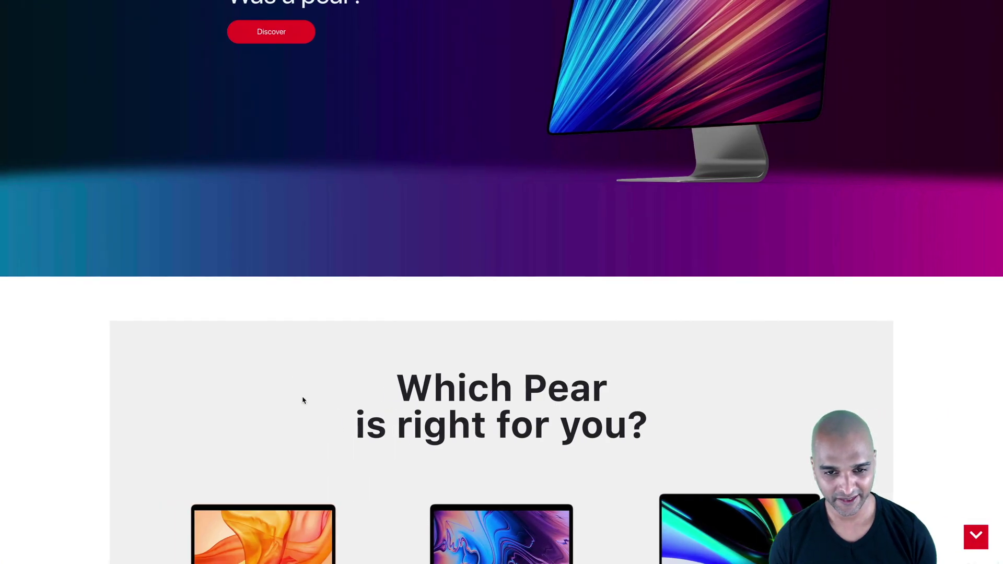
pyautogui.scroll(10, 302, 399)
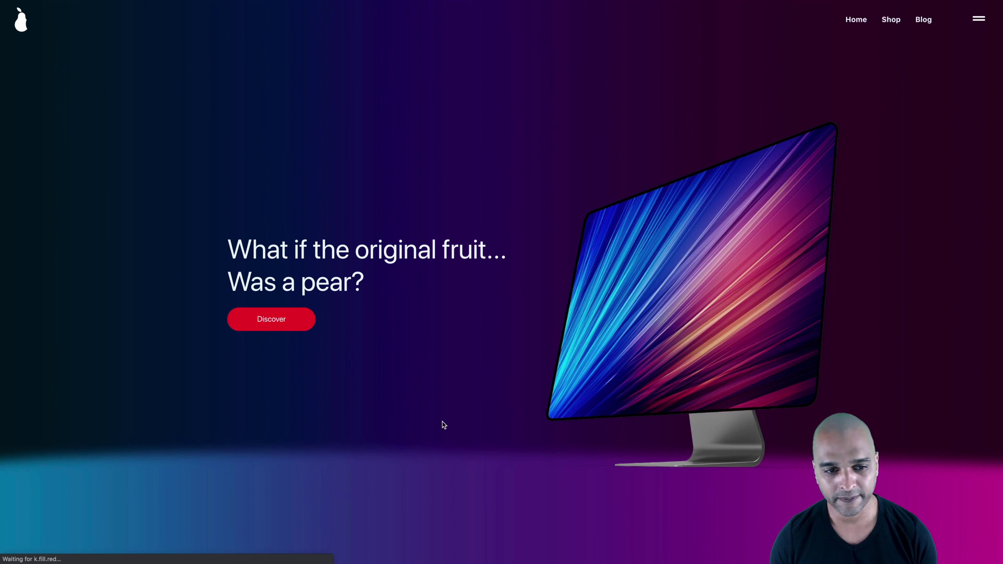
pyautogui.scroll(-6, 444, 425)
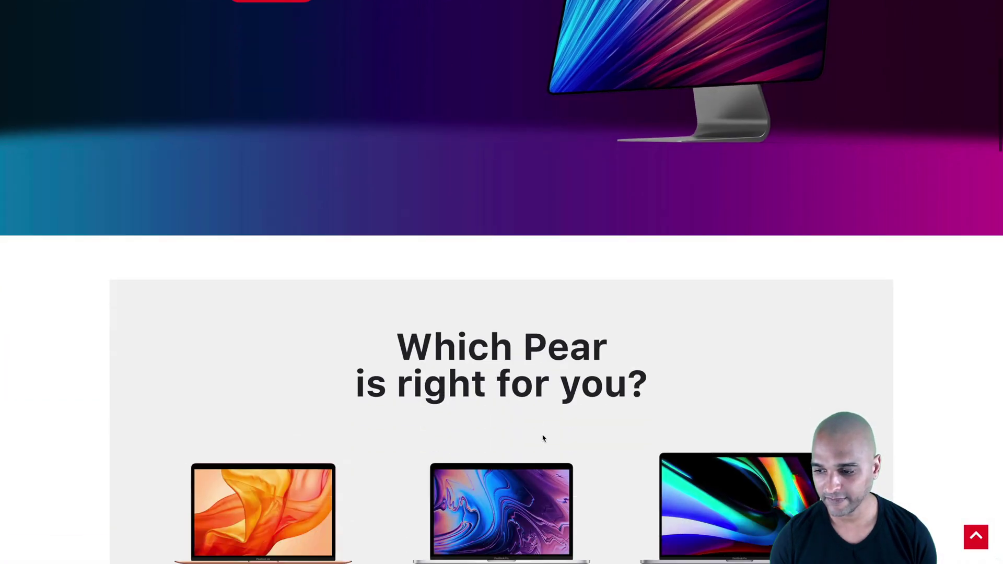
pyautogui.click(972, 537)
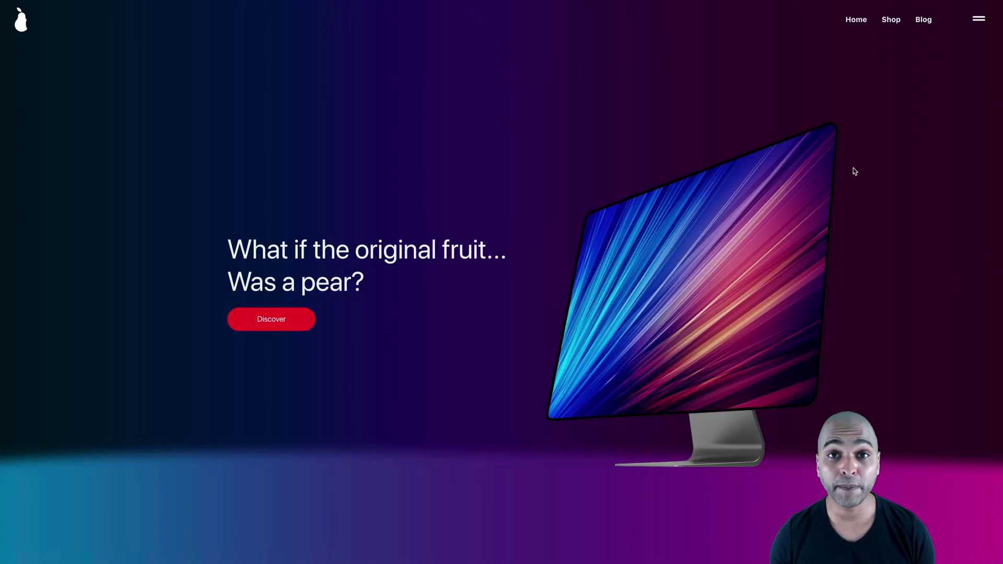
pyautogui.click(980, 20)
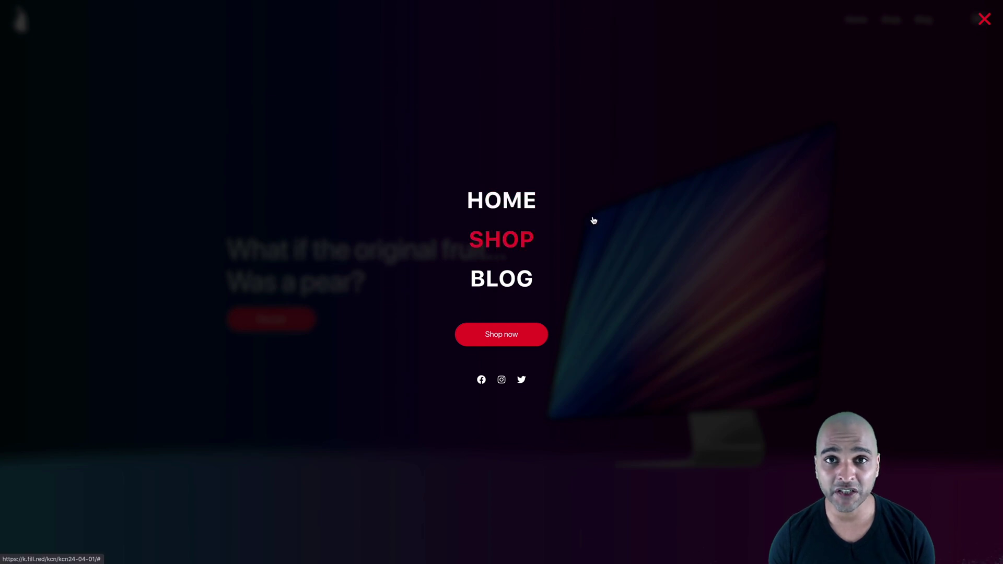
pyautogui.click(984, 21)
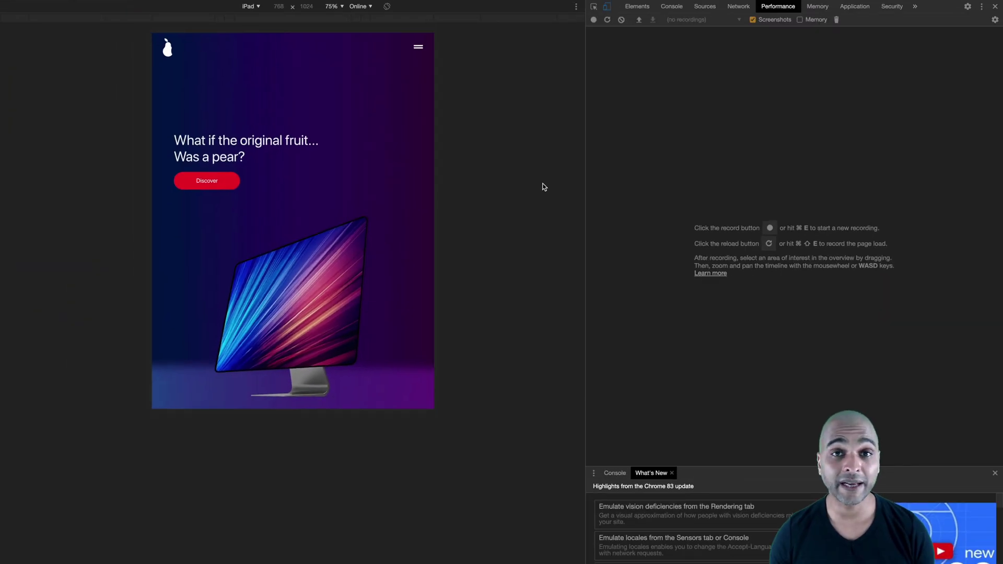
# - Test the back-to-top button on an emulated iPad, then on an iPhone 6/7/8
pyautogui.scroll(-10, 361, 257)
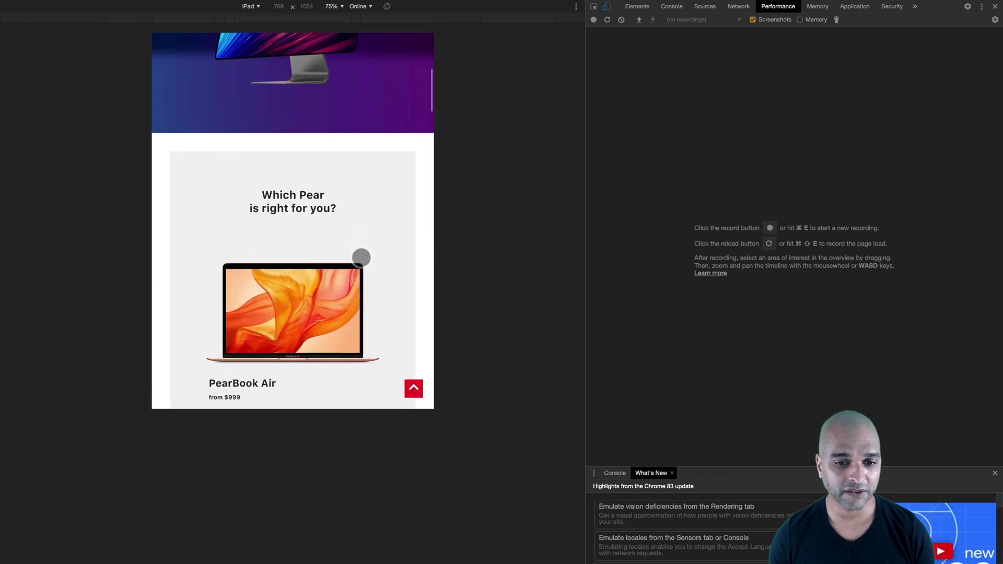
pyautogui.click(413, 389)
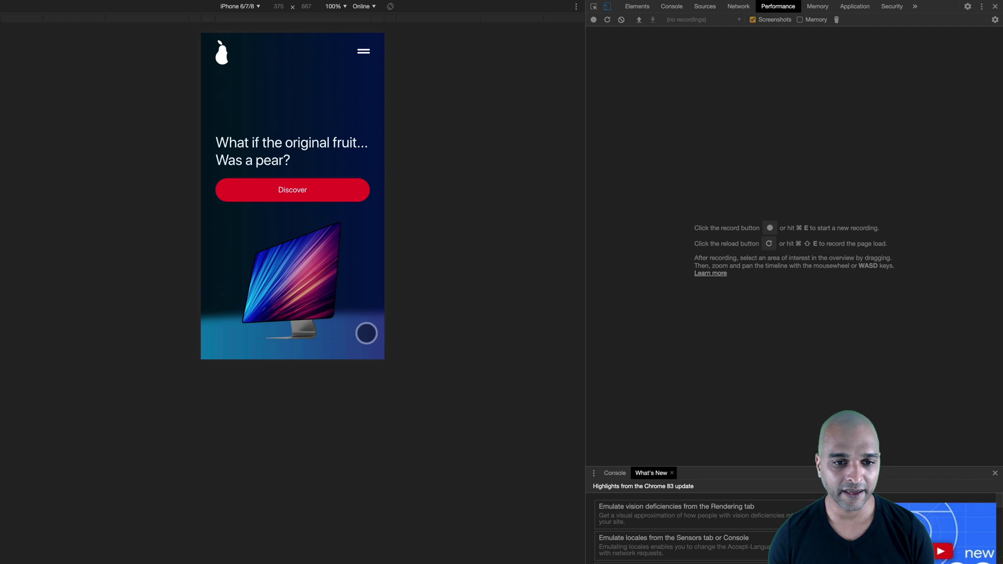
pyautogui.scroll(-20, 365, 331)
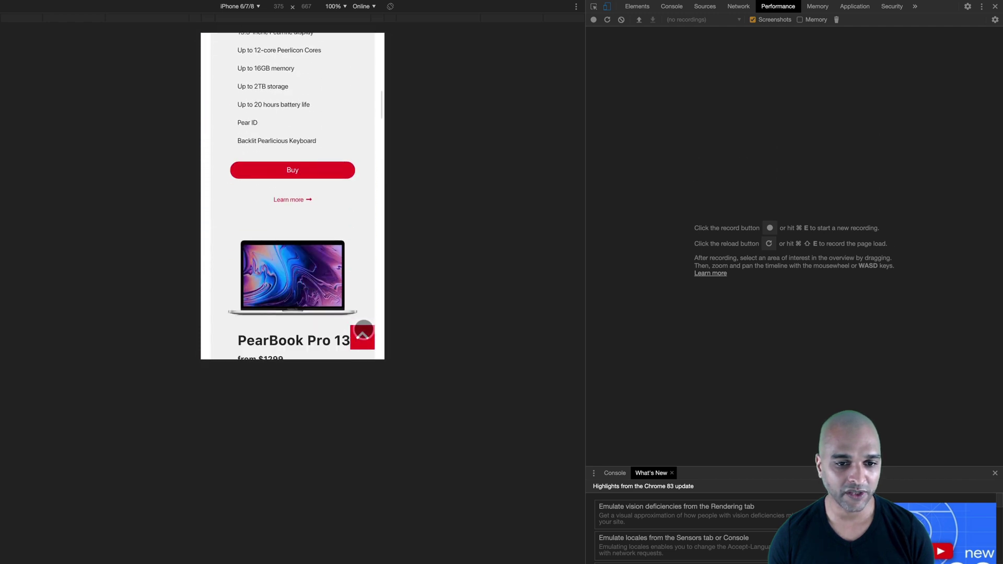
pyautogui.click(368, 343)
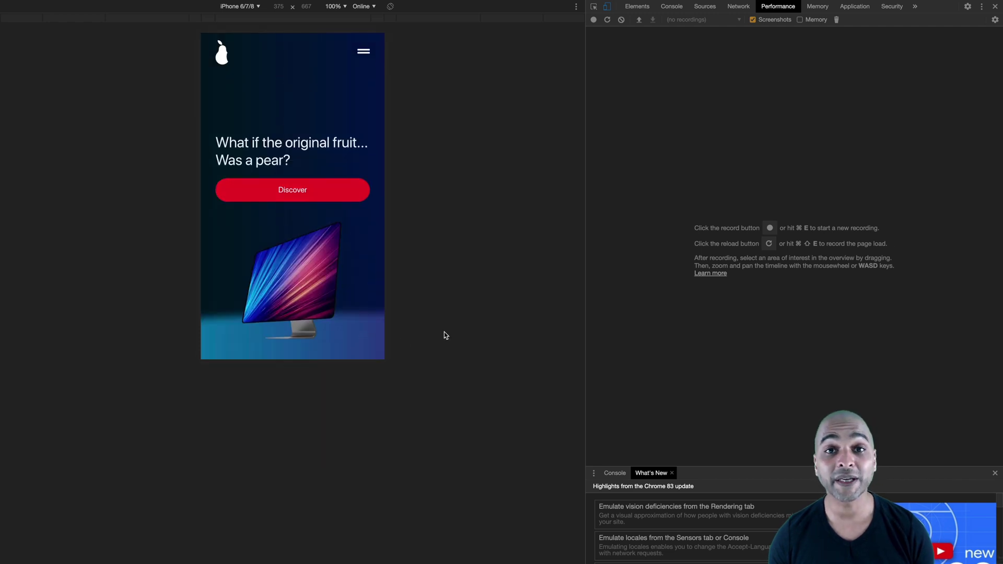